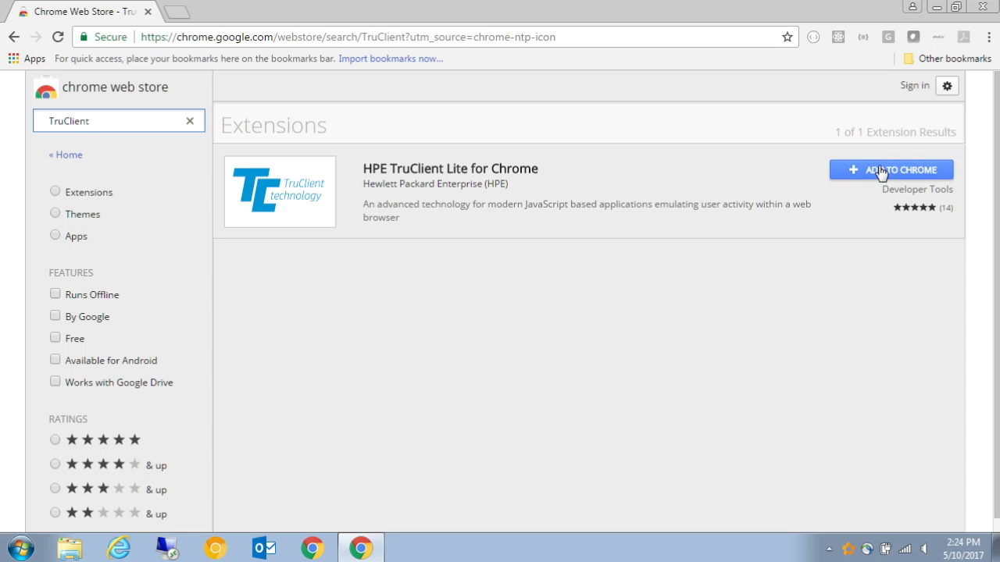
Add HPE TruClient Lite for Chrome from the web store and enlarge its installation dialog.
click(523, 241)
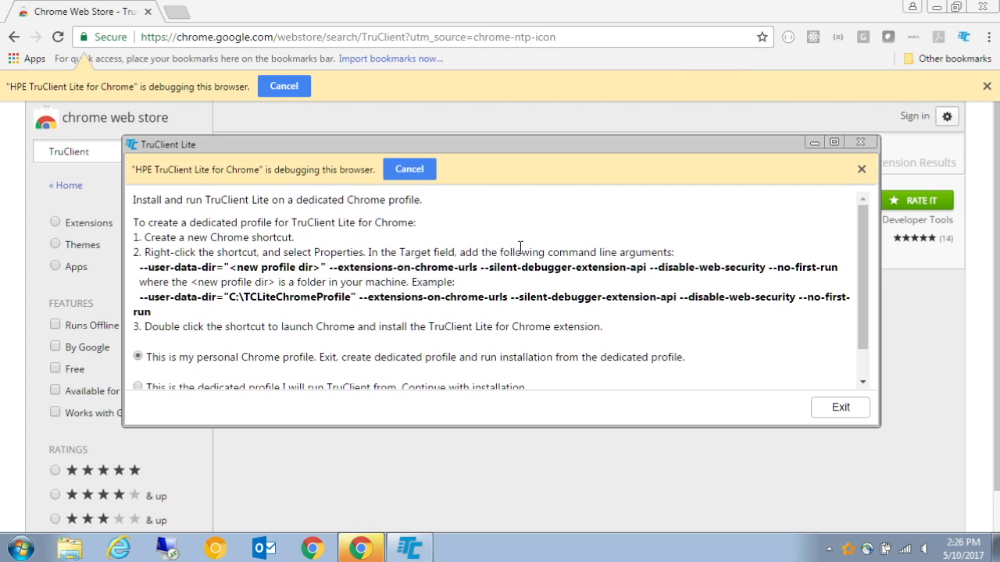
drag(424, 147, 422, 105)
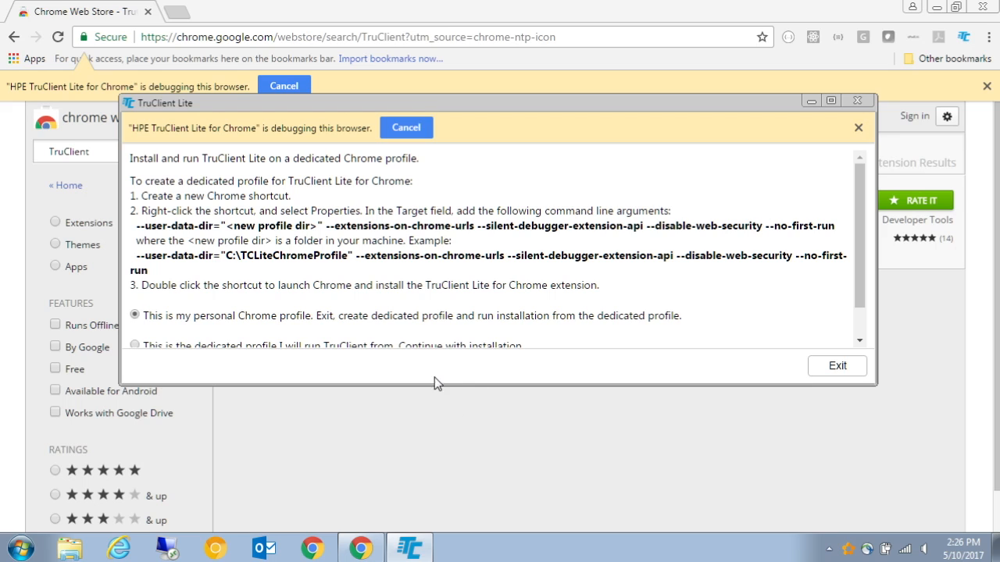
drag(435, 383, 439, 484)
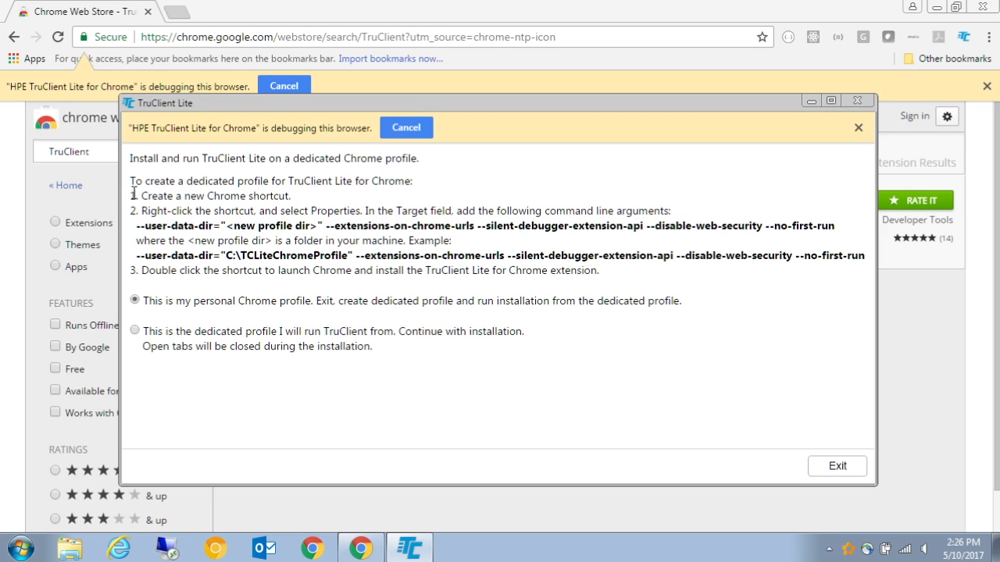
Copy the dialog's dedicated-profile installation instructions into a new Notepad document.
drag(131, 158, 527, 386)
key(super)
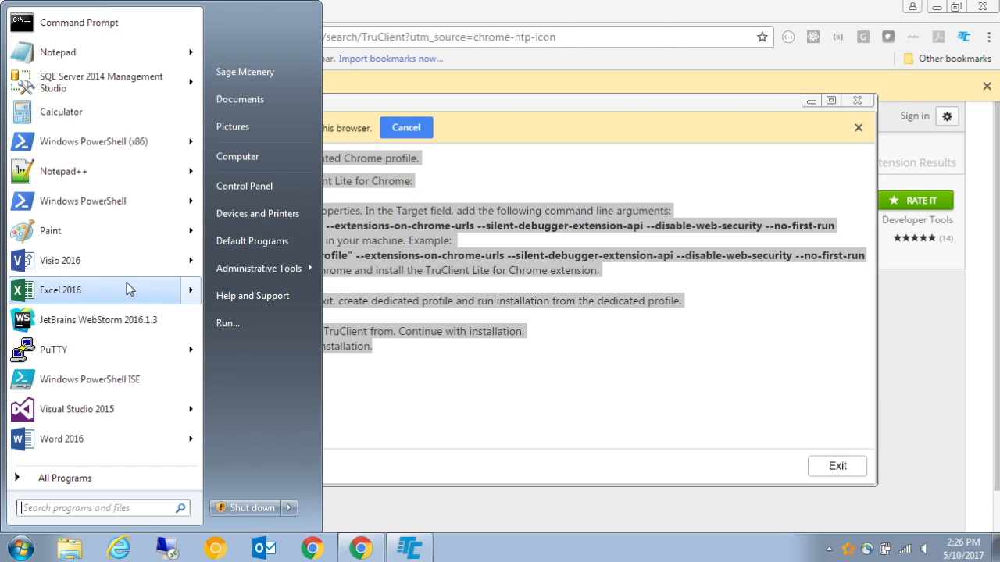
key(Escape)
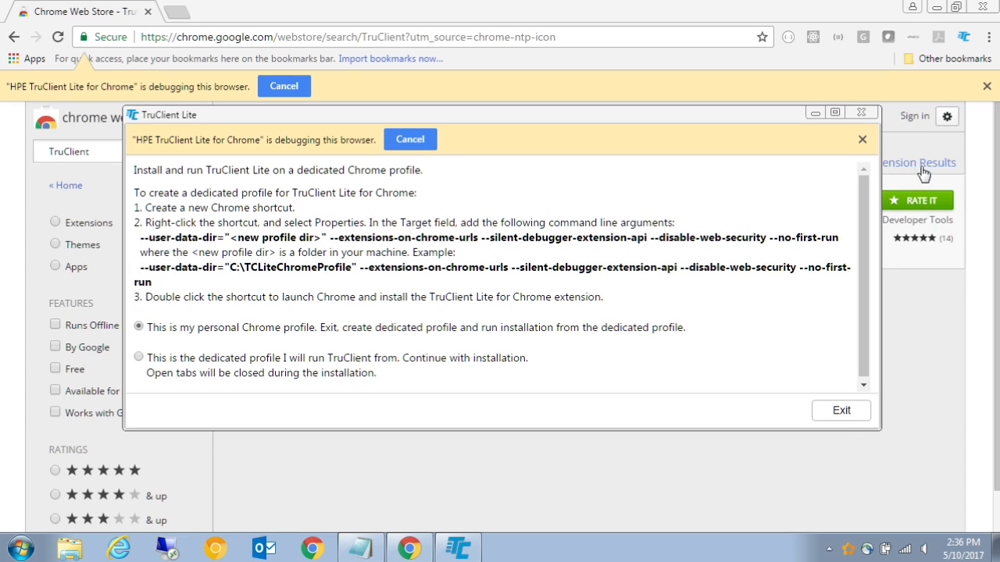
click(861, 114)
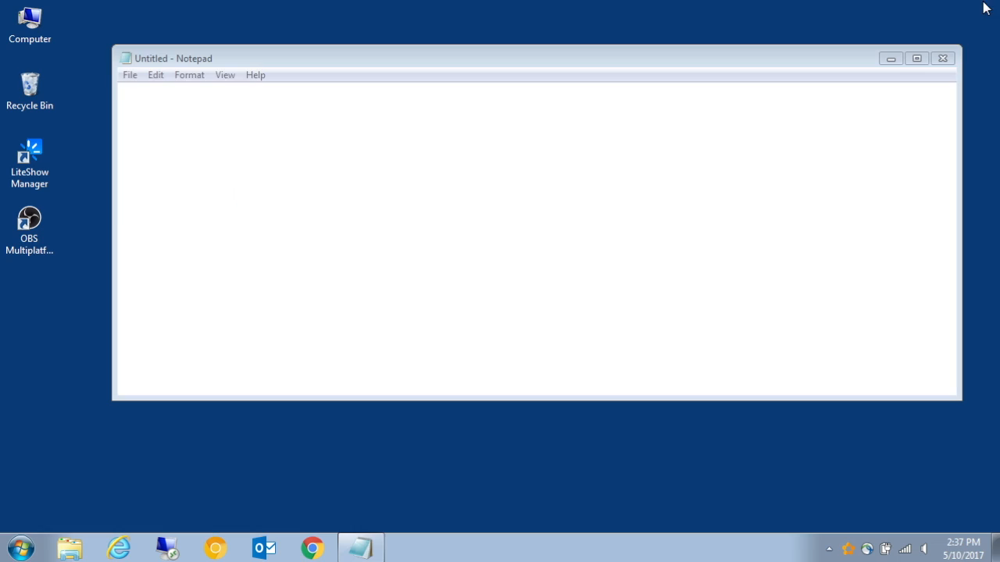
key(ctrl+v)
click(347, 238)
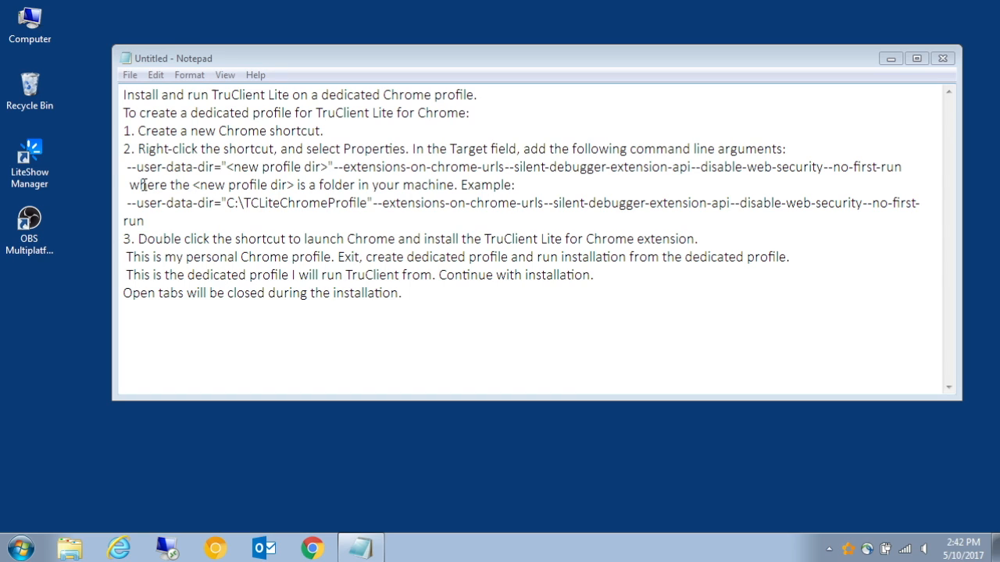
Create a new folder named TruClient at the root of the C: drive.
drag(129, 184, 463, 182)
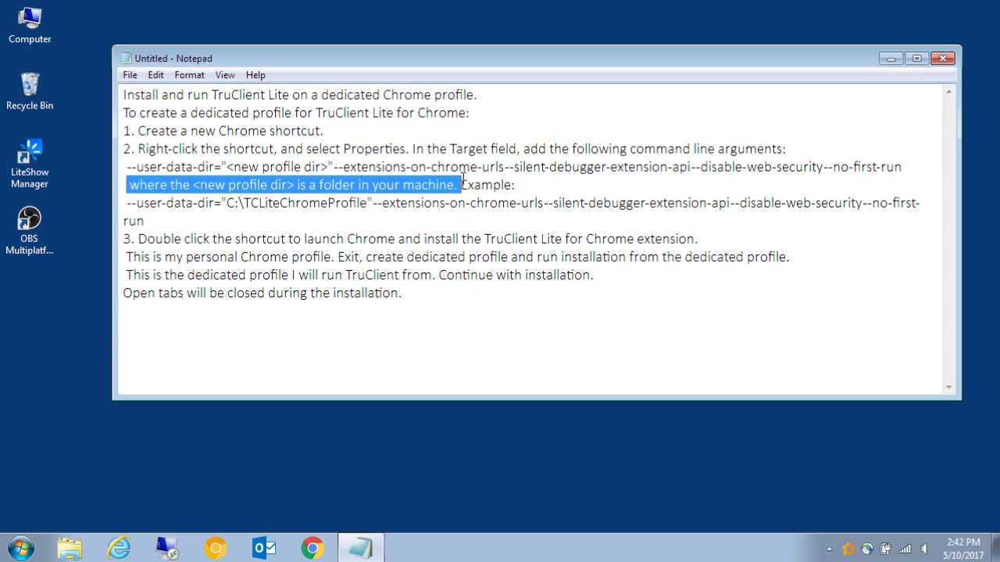
click(33, 32)
double_click(33, 33)
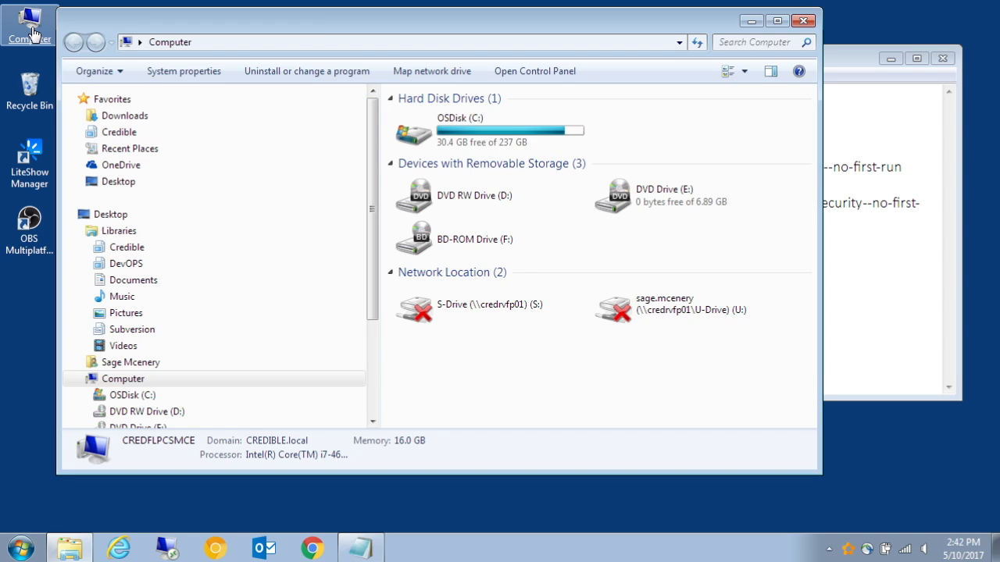
double_click(463, 129)
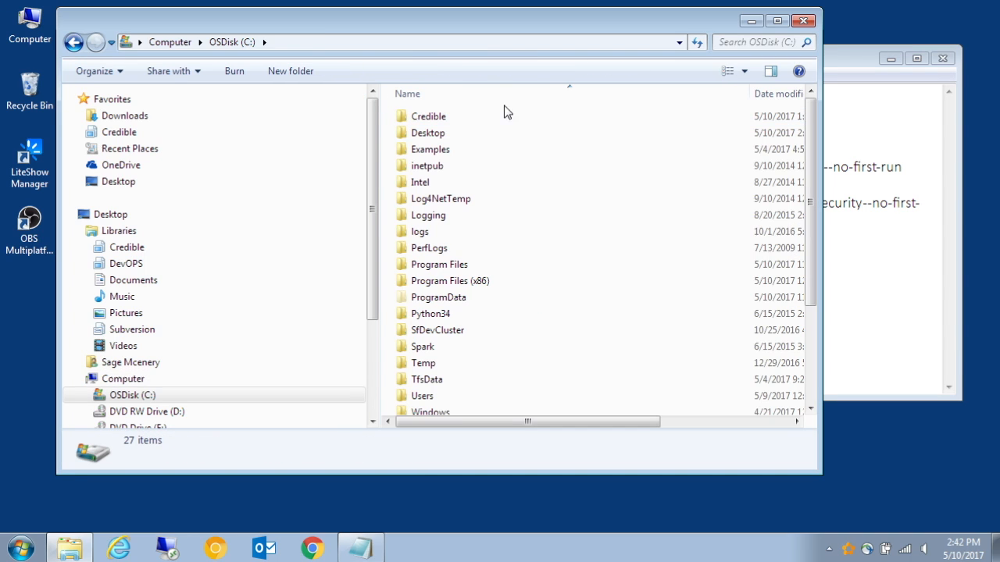
click(295, 72)
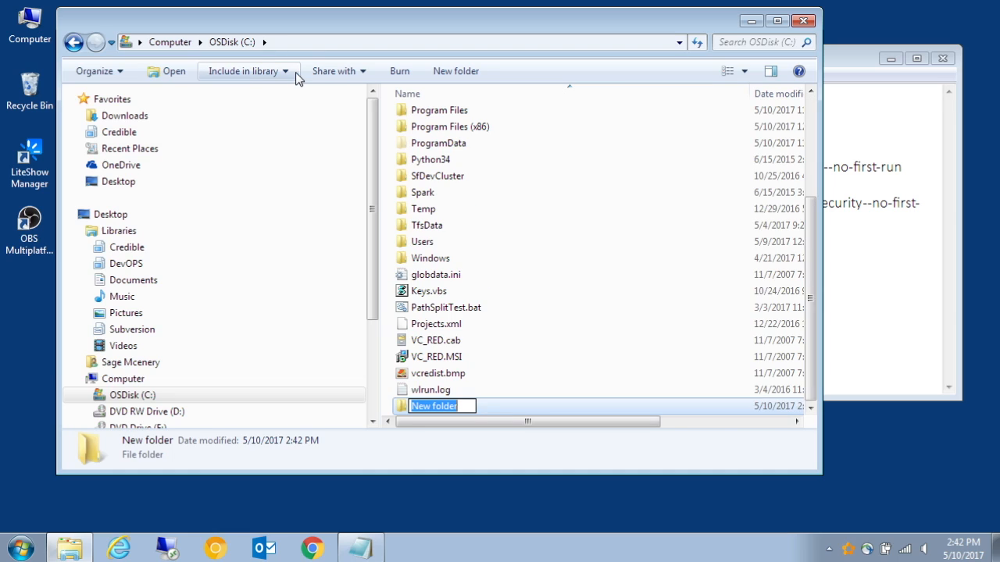
text(TruClient)
key(Return)
key(Return)
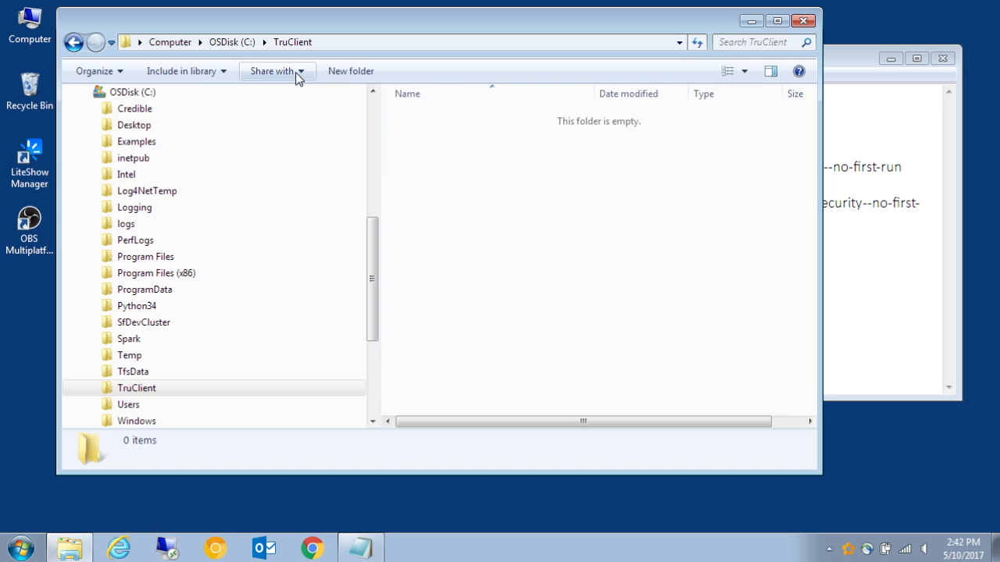
Copy the folder path C:\TruClient and paste it on a new line below the Notepad instructions.
click(356, 42)
key(ctrl+c)
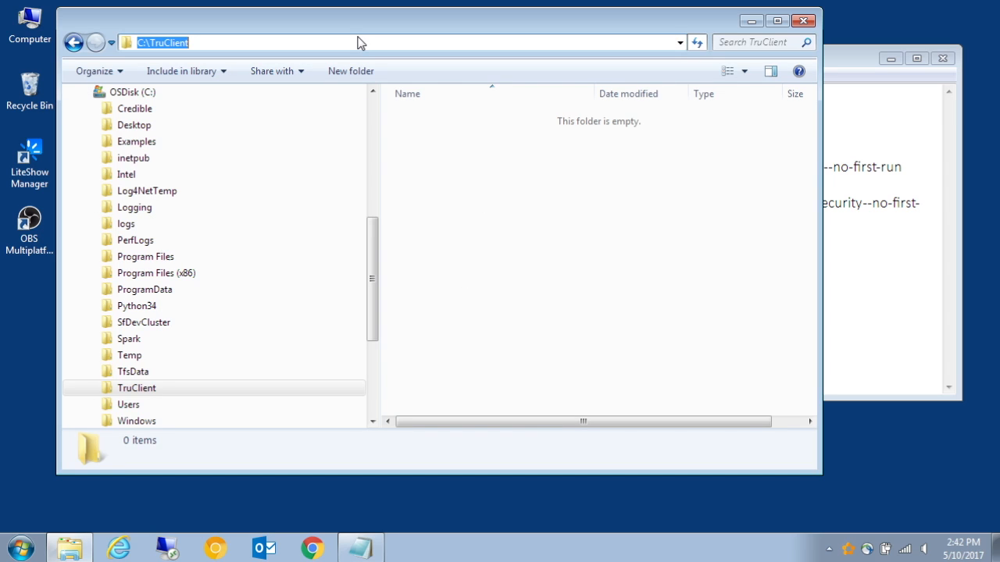
click(751, 21)
click(653, 299)
key(Return)
key(Return)
key(ctrl+v)
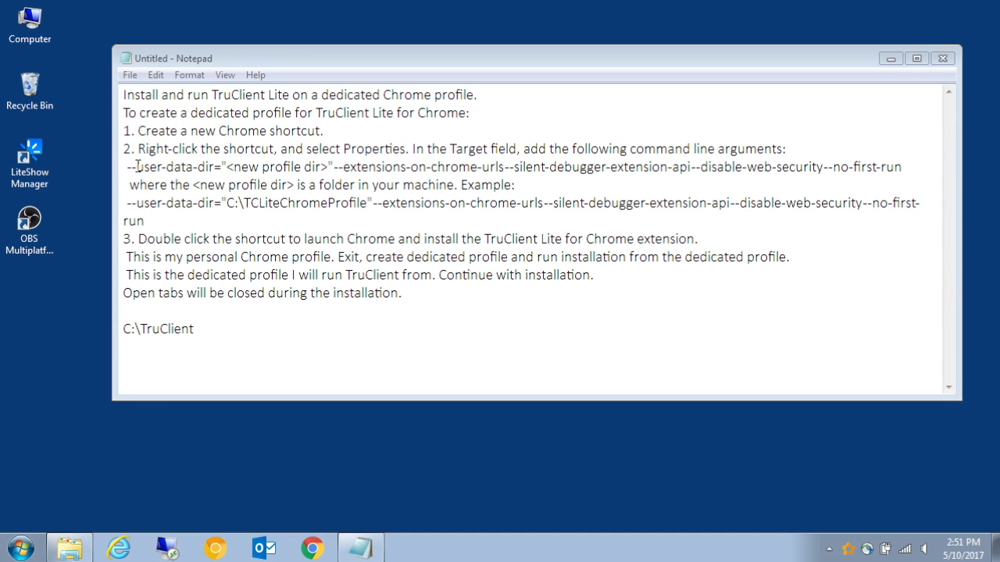
Copy the --user-data-dir command-line arguments line and paste it below the folder path.
click(137, 166)
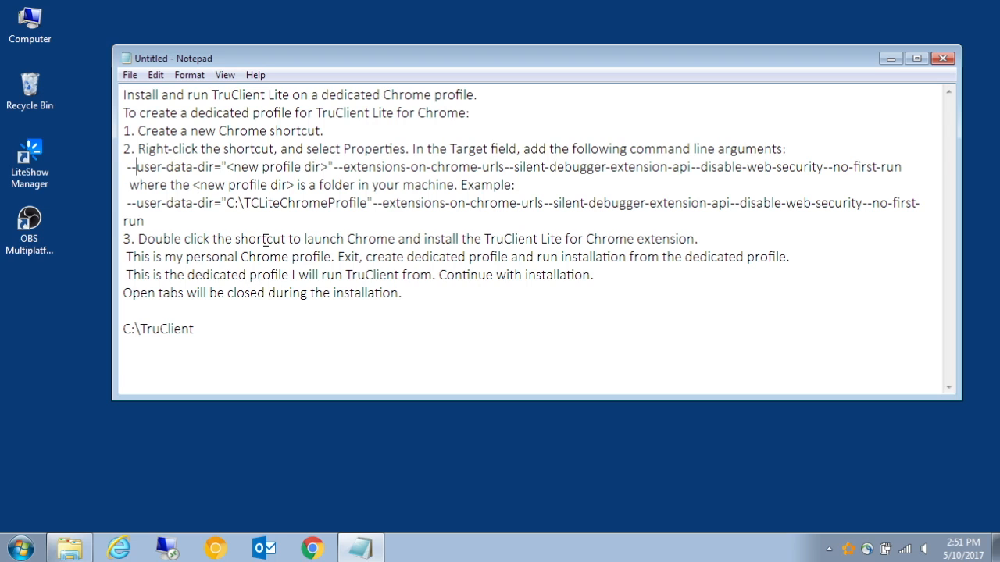
key(shift+Home)
key(ctrl+c)
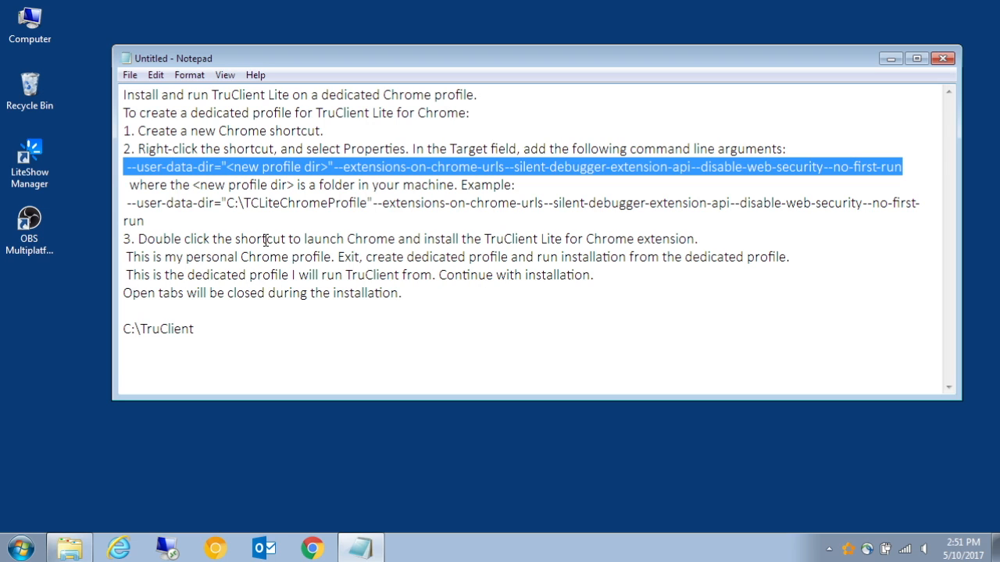
key(ctrl+End)
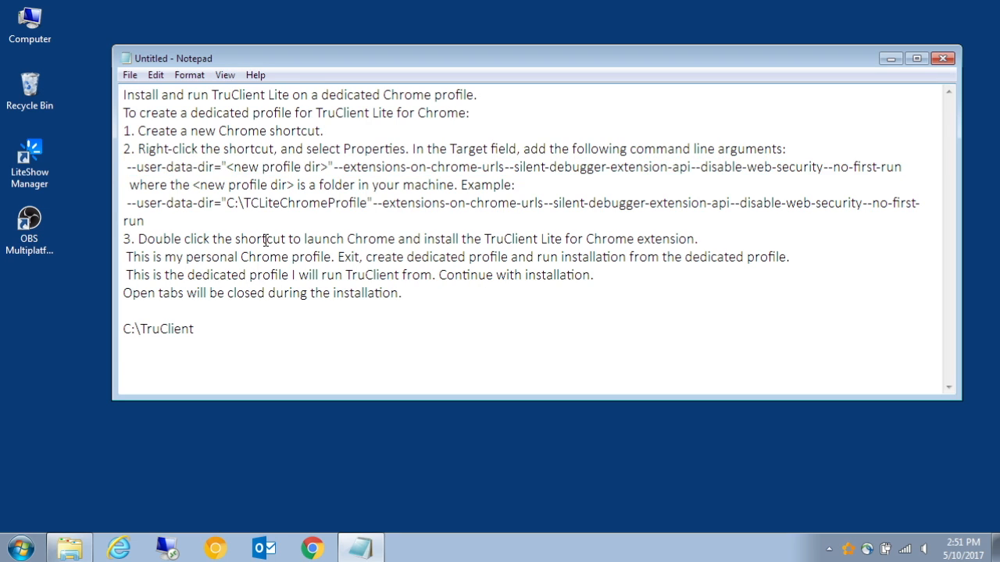
key(ctrl+v)
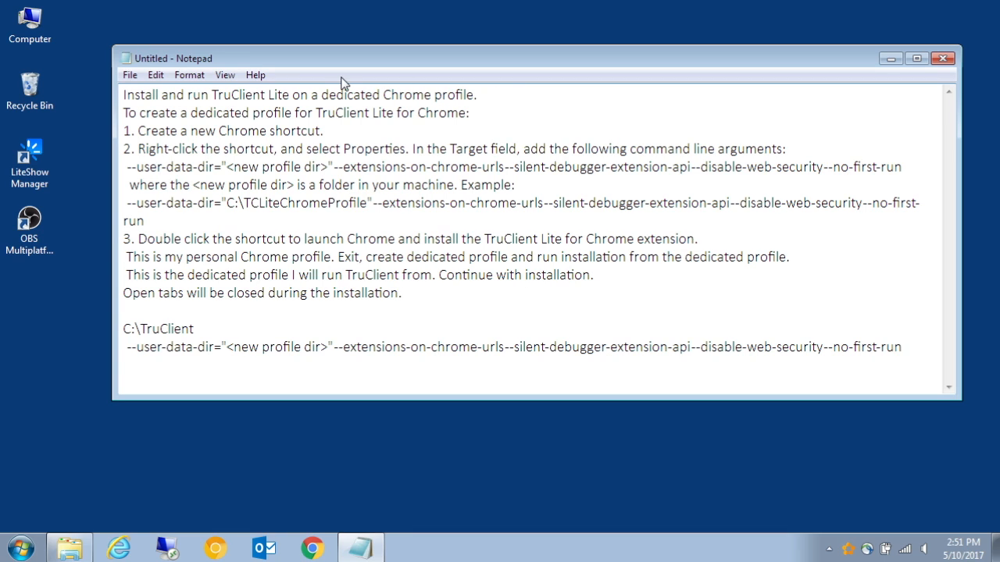
Replace <new profile dir> in the pasted arguments line with the copied path C:\TruClient.
click(198, 329)
key(shift+Home)
key(ctrl+c)
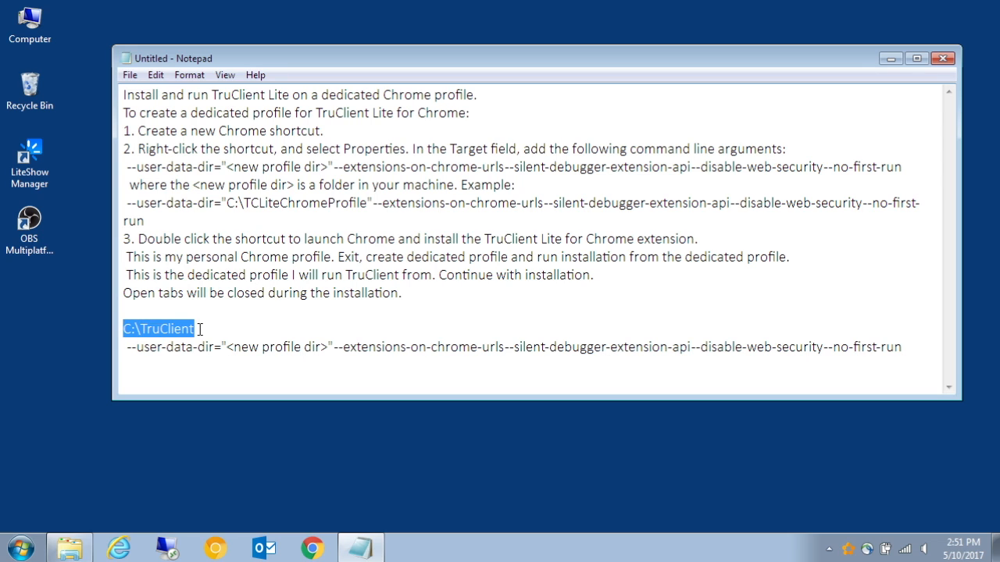
key(Down)
key(Right)
key(Right)
key(Right)
key(Right)
key(Right)
key(Right)
key(Right)
key(Right)
key(Right)
key(Right)
key(Right)
key(Right)
key(Right)
key(Right)
key(Right)
key(Right)
key(Right)
key(Right)
key(Right)
key(Right)
key(Left)
key(Left)
key(shift+Right)
key(shift+Right)
key(shift+Right)
key(shift+Right)
key(shift+Right)
key(shift+Right)
key(shift+Right)
key(shift+Right)
key(shift+Right)
key(shift+Right)
key(shift+Right)
key(shift+Right)
key(shift+Right)
key(shift+Right)
key(shift+Right)
key(shift+Right)
key(shift+Right)
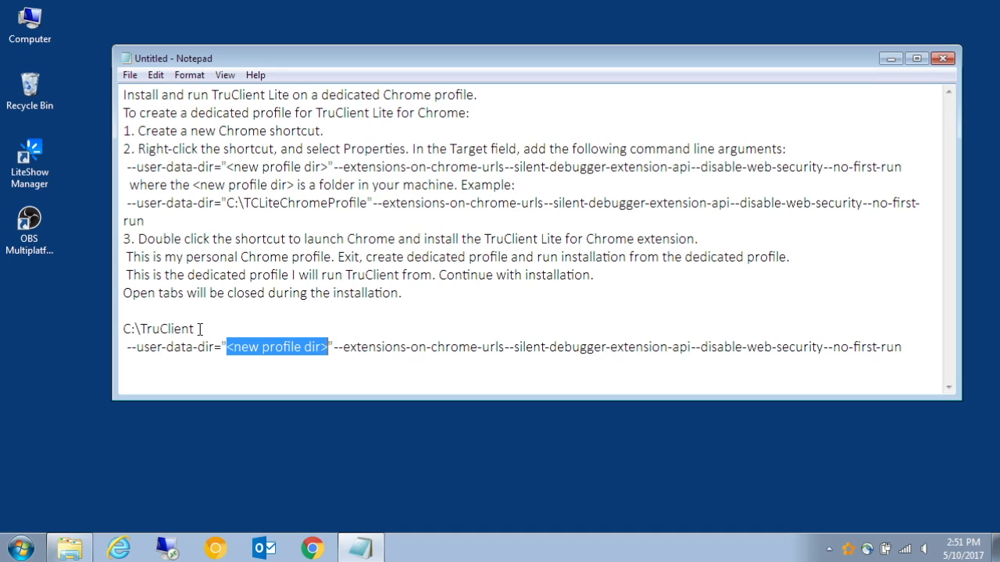
key(ctrl+v)
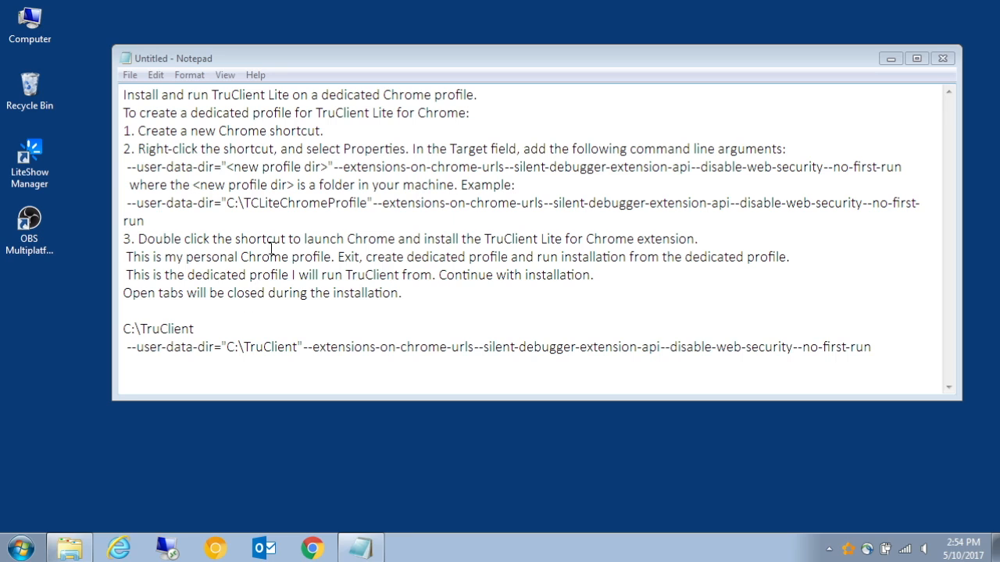
Create a desktop shortcut for Google Chrome from the All Programs list.
click(20, 548)
click(55, 484)
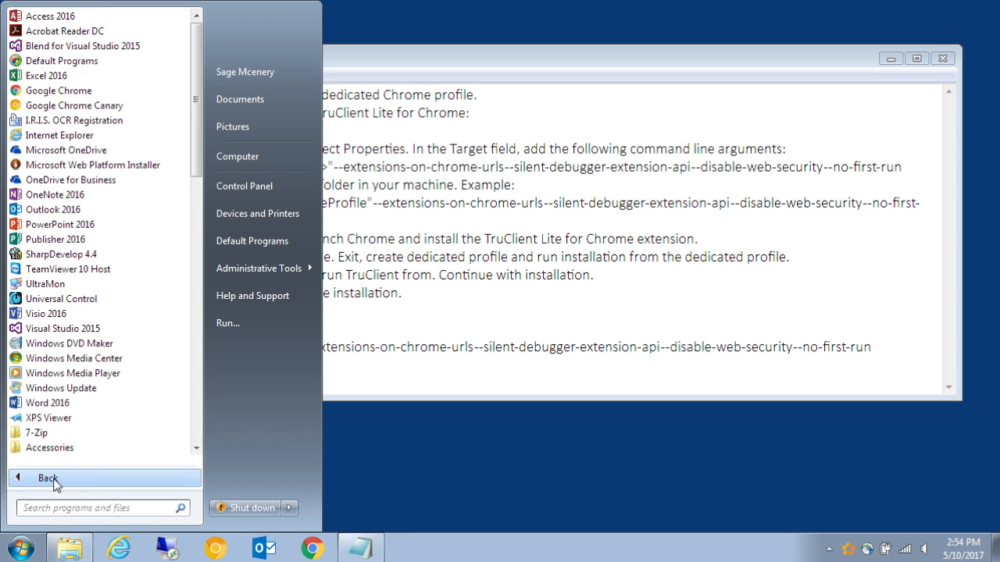
right_click(54, 97)
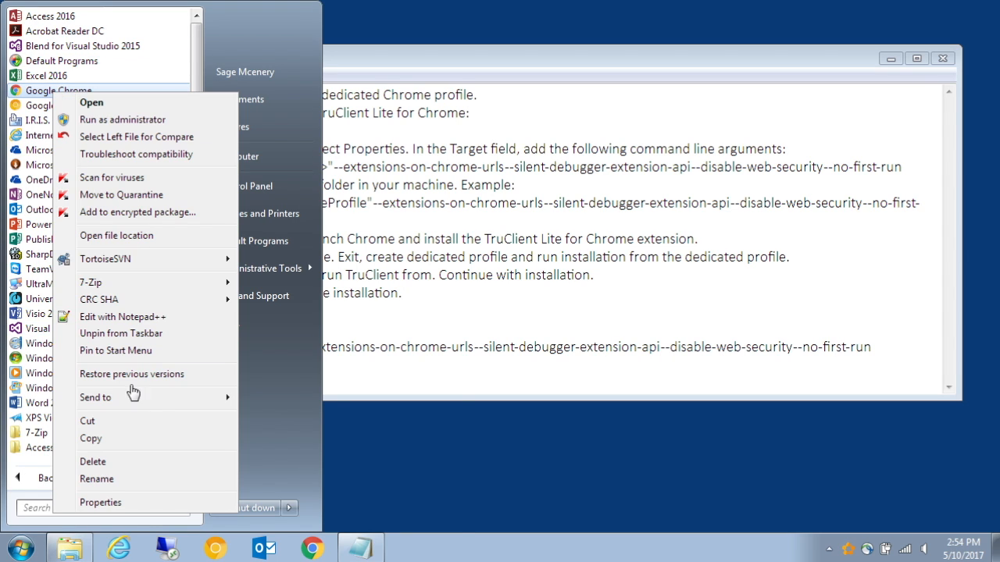
mouse_move(126, 400)
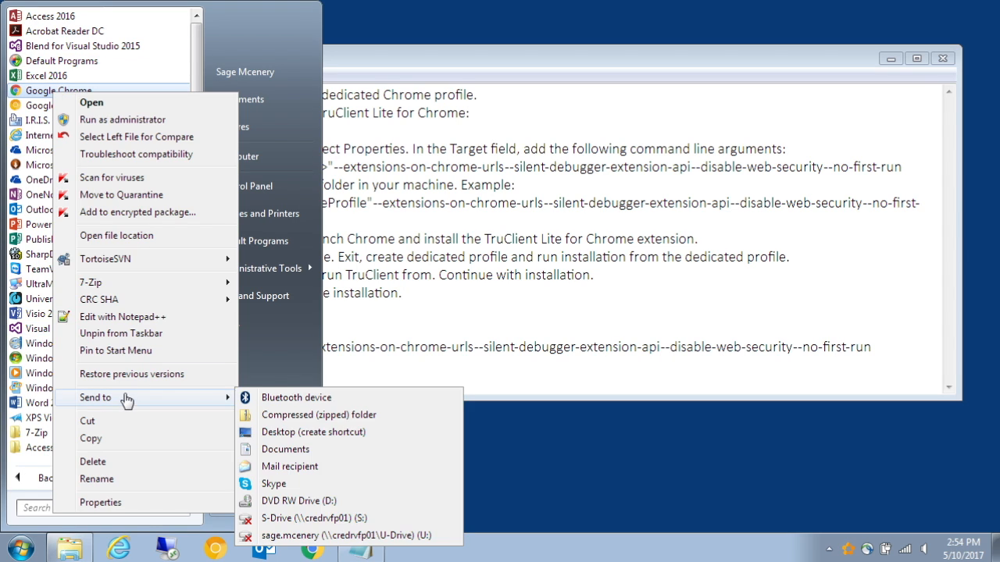
click(348, 432)
click(567, 477)
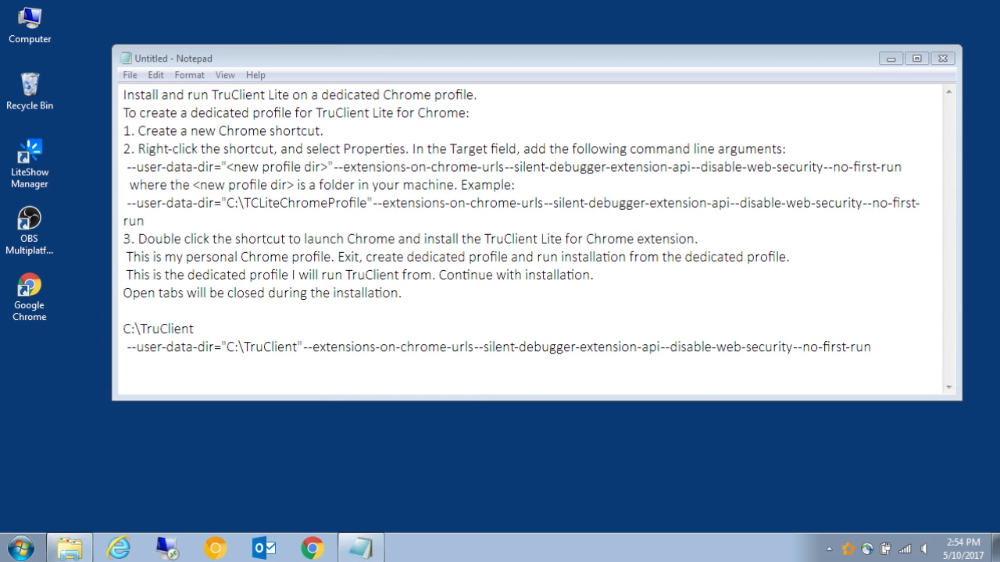
Copy the edited arguments line and append it to the desktop Chrome shortcut's Target in Properties, then apply.
click(140, 292)
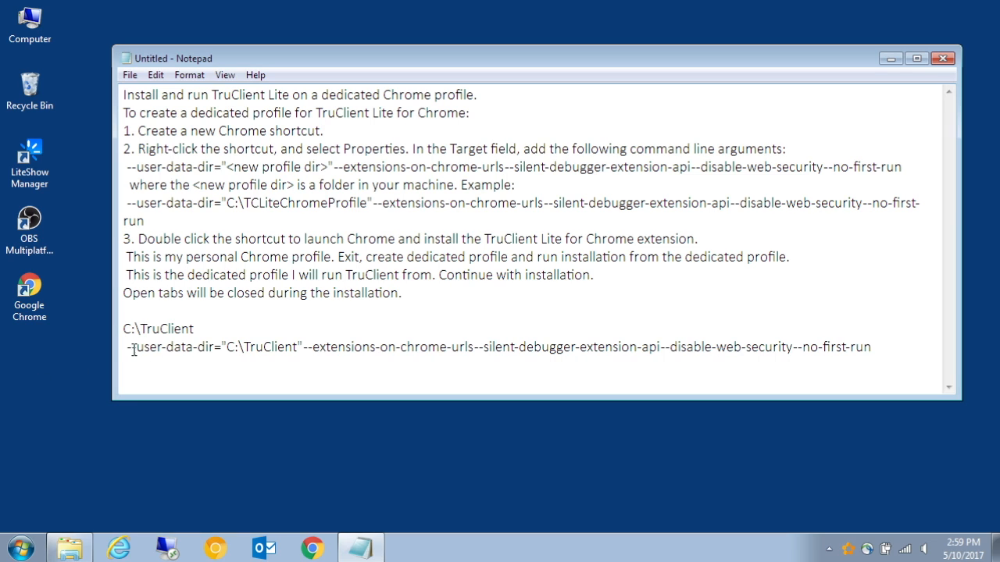
drag(121, 347, 880, 369)
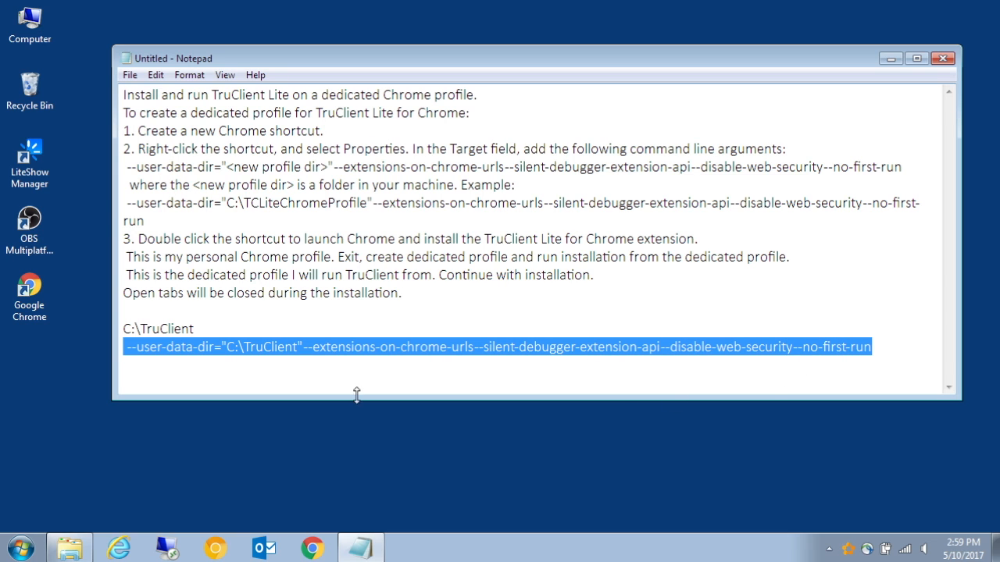
right_click(32, 314)
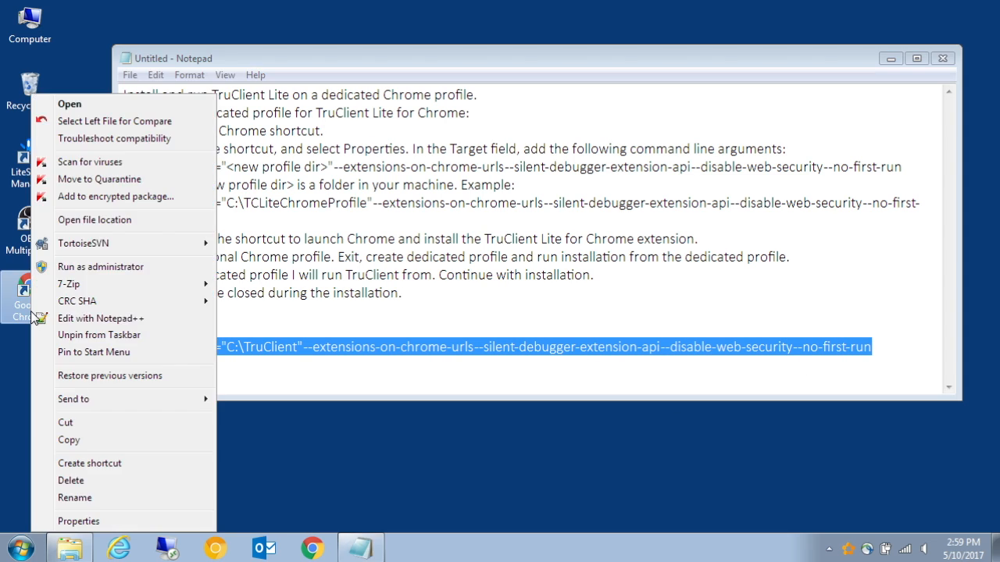
click(95, 521)
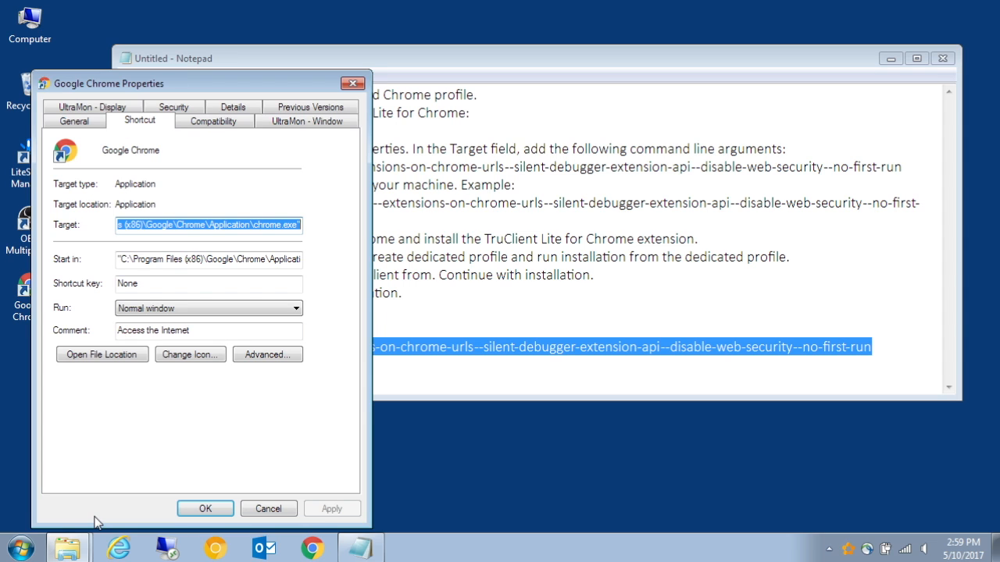
click(146, 228)
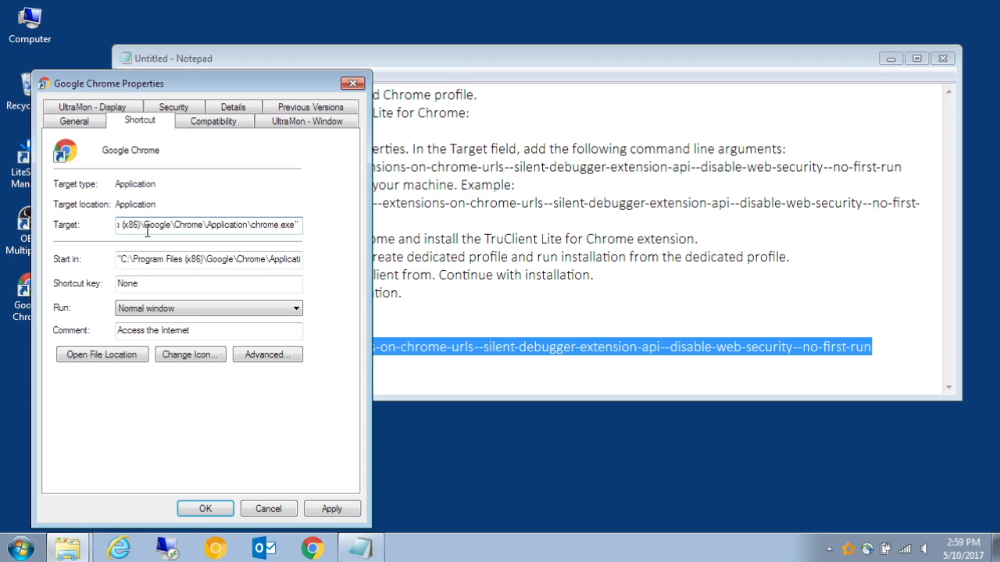
key(ctrl+v)
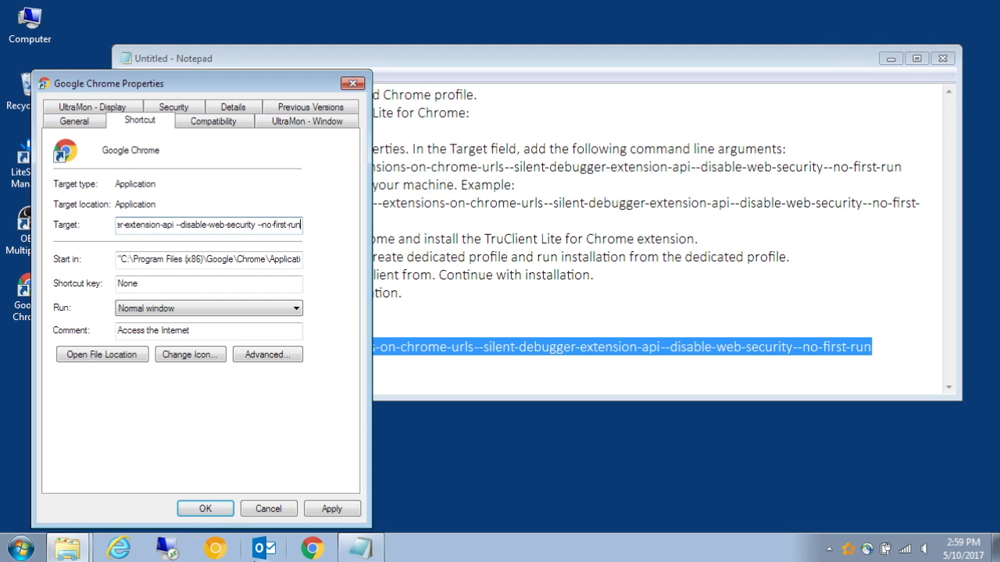
click(196, 511)
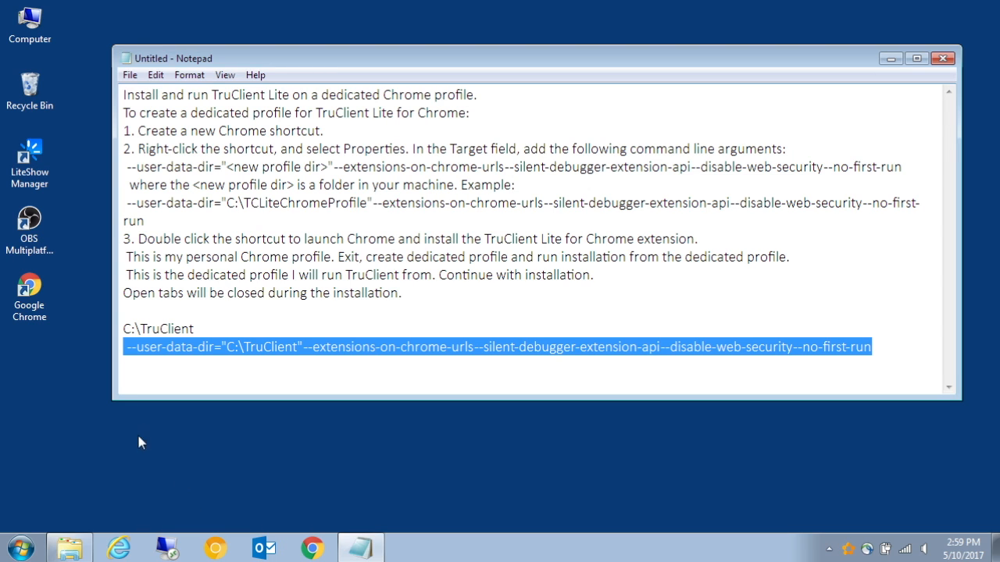
Rename the desktop Chrome shortcut as TruClient Recorder.
right_click(28, 321)
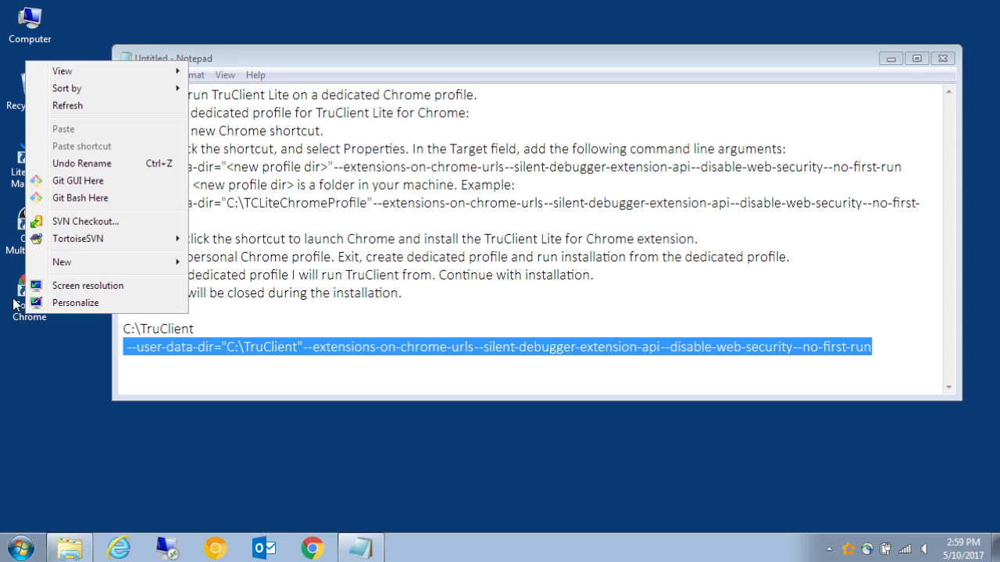
right_click(23, 282)
click(92, 498)
text(TruClient Recorde)
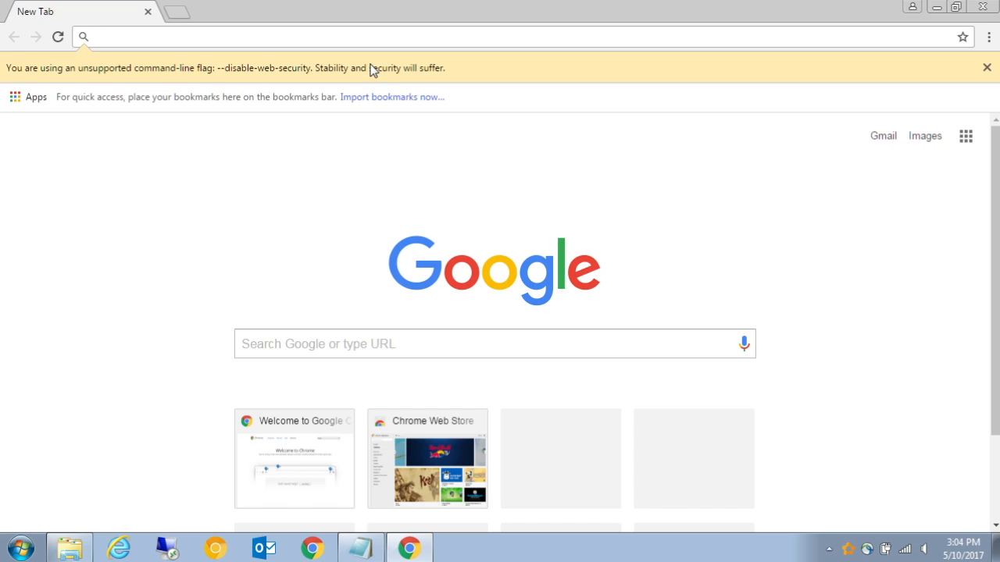
Dismiss the unsupported command-line flag warning bar in the newly launched Chrome window.
click(986, 67)
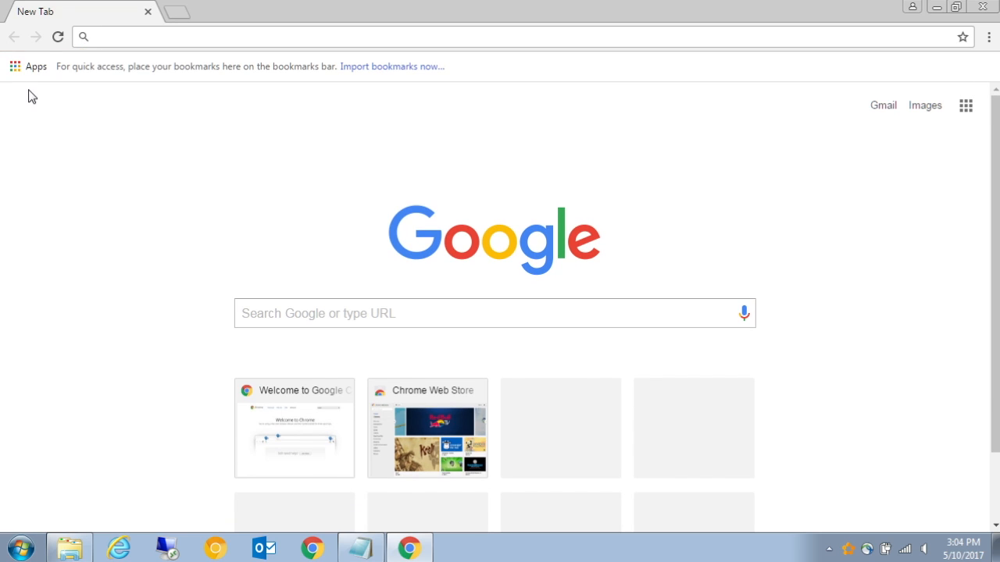
Open the Chrome Web Store from the Apps page and search it for TruClient.
click(22, 66)
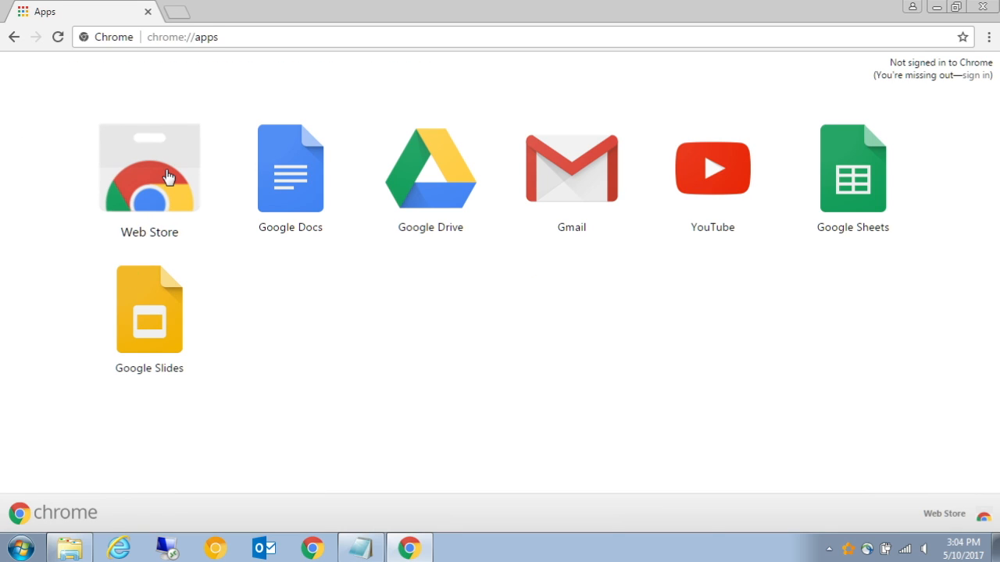
click(168, 176)
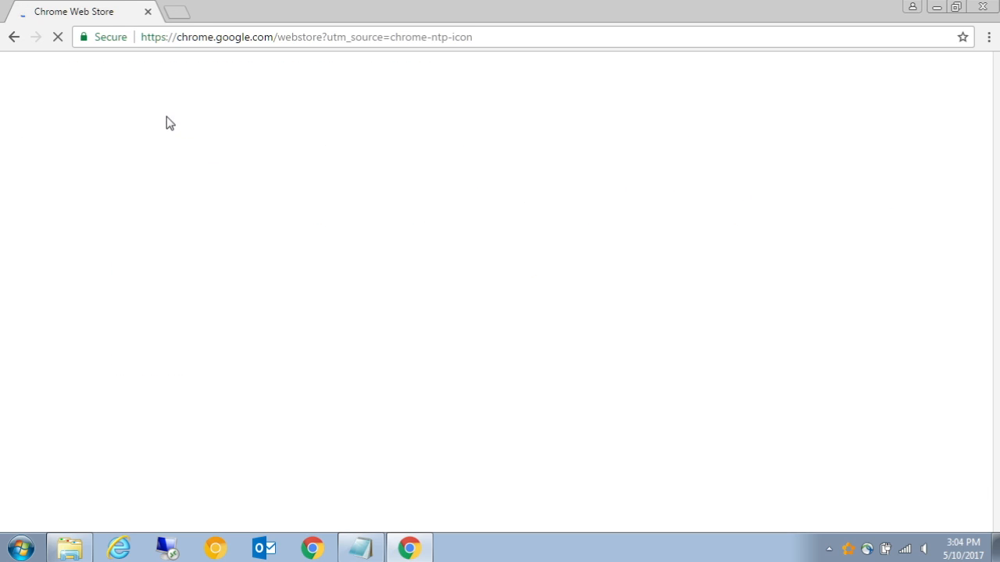
text(TruClient)
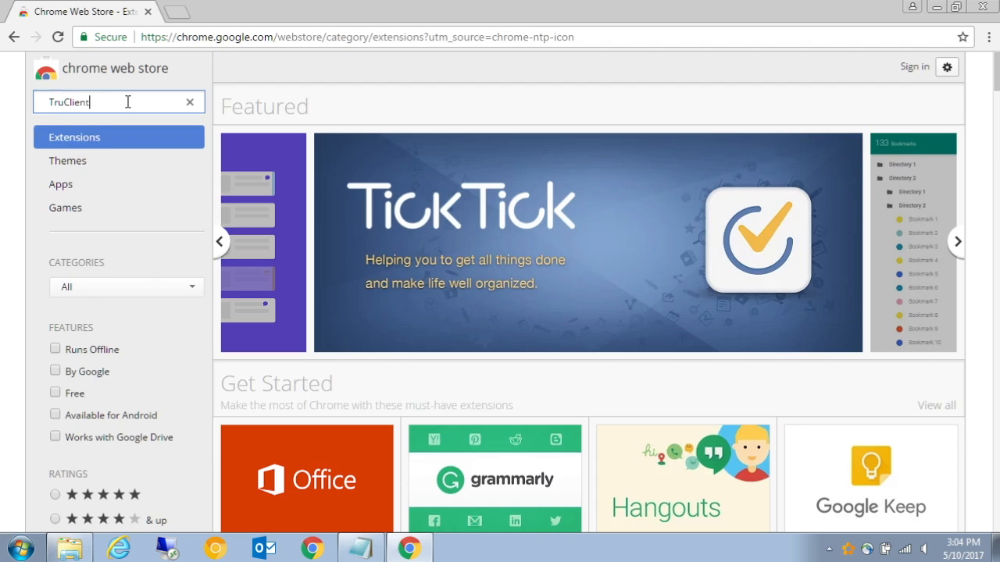
key(Return)
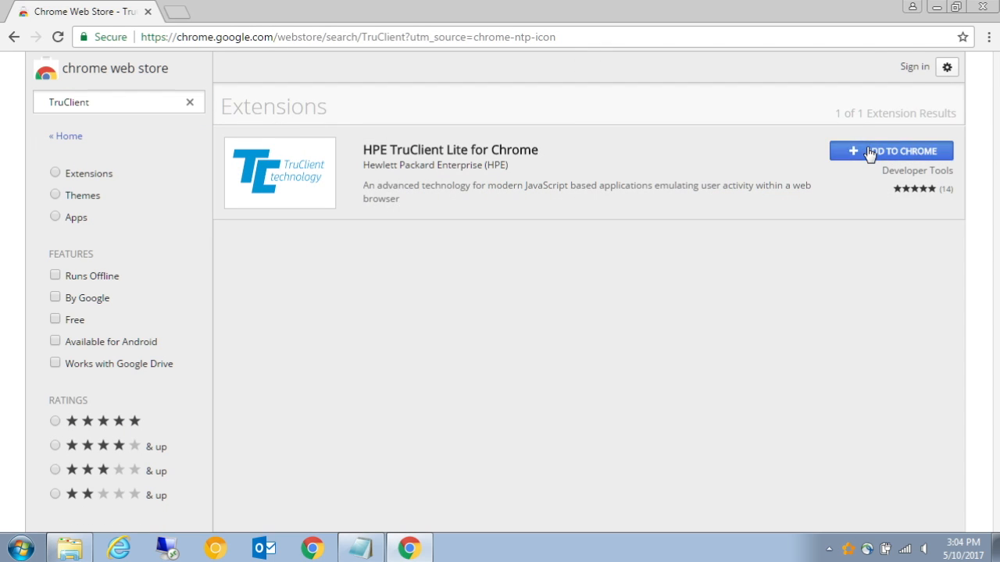
Add HPE TruClient Lite for Chrome, choose the dedicated-profile option in the TruClient Lite dialog and continue the installation.
click(869, 153)
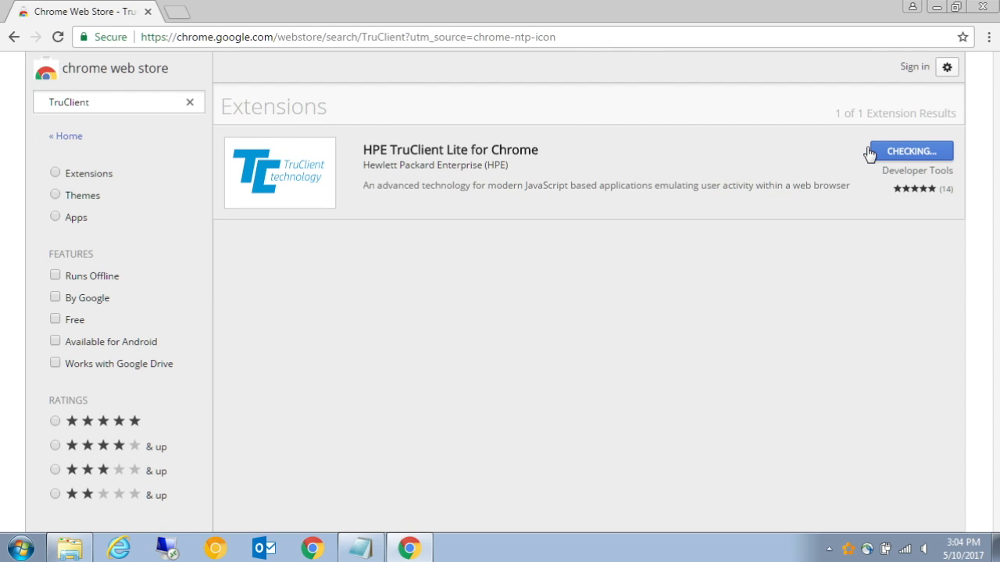
click(506, 242)
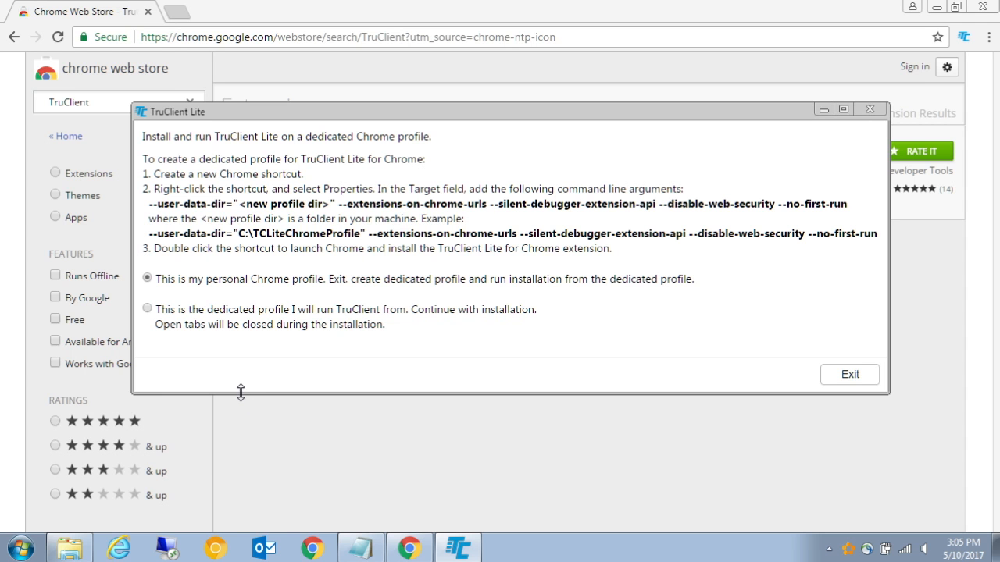
drag(240, 392, 231, 425)
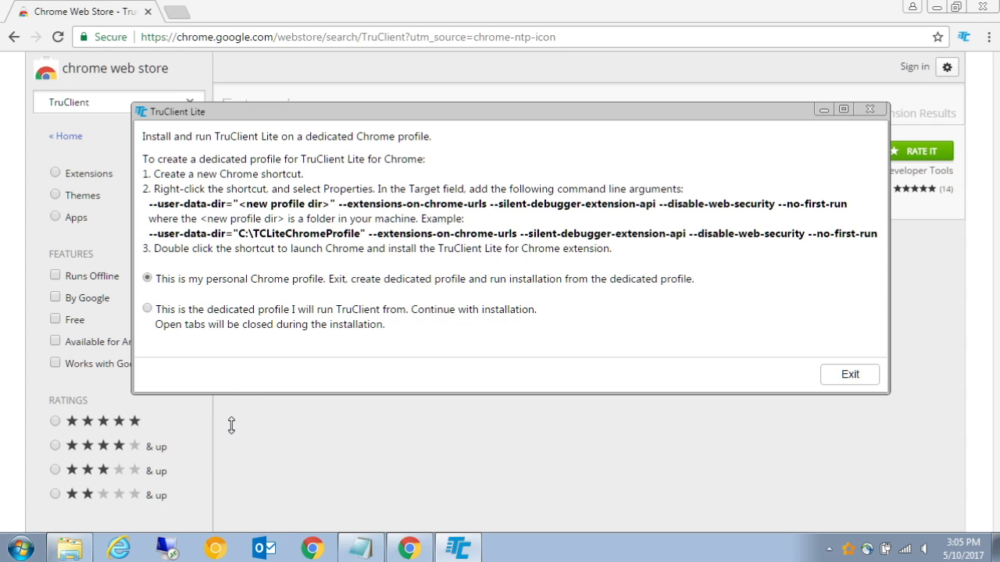
click(146, 310)
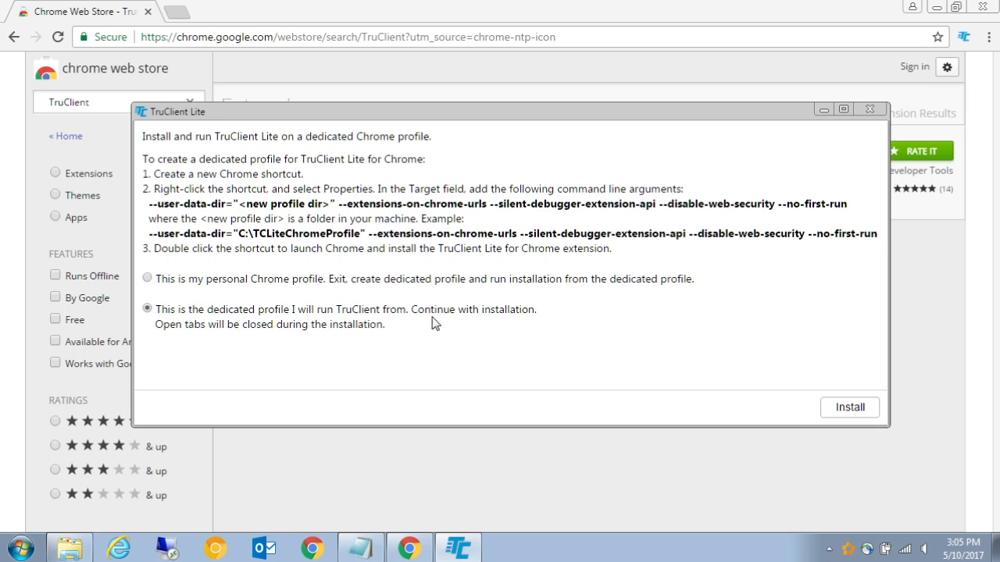
click(849, 407)
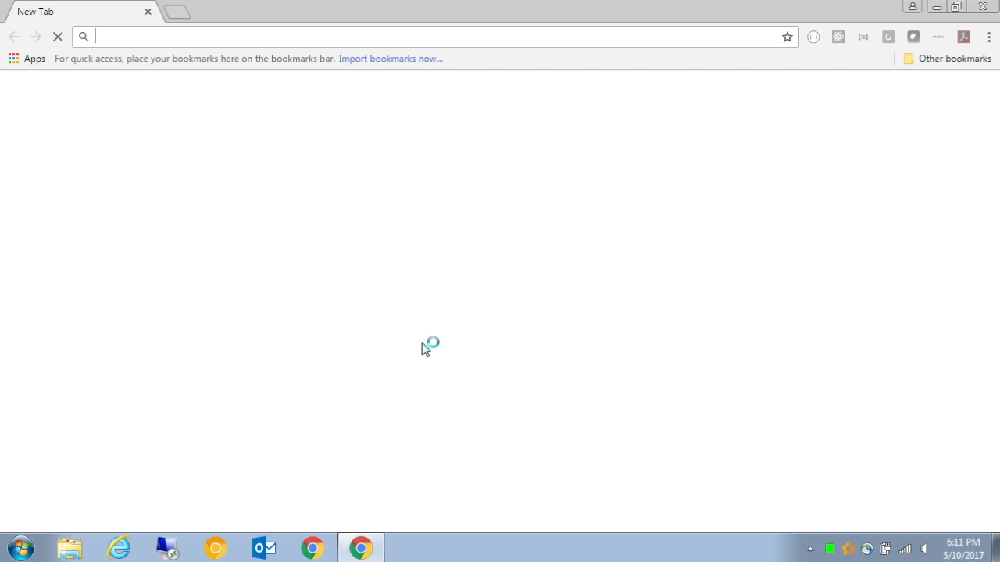
Search Google for Truclient standalone installer and open the TruClient Standalone - HPE.com result.
text(TruClient standalone installer)
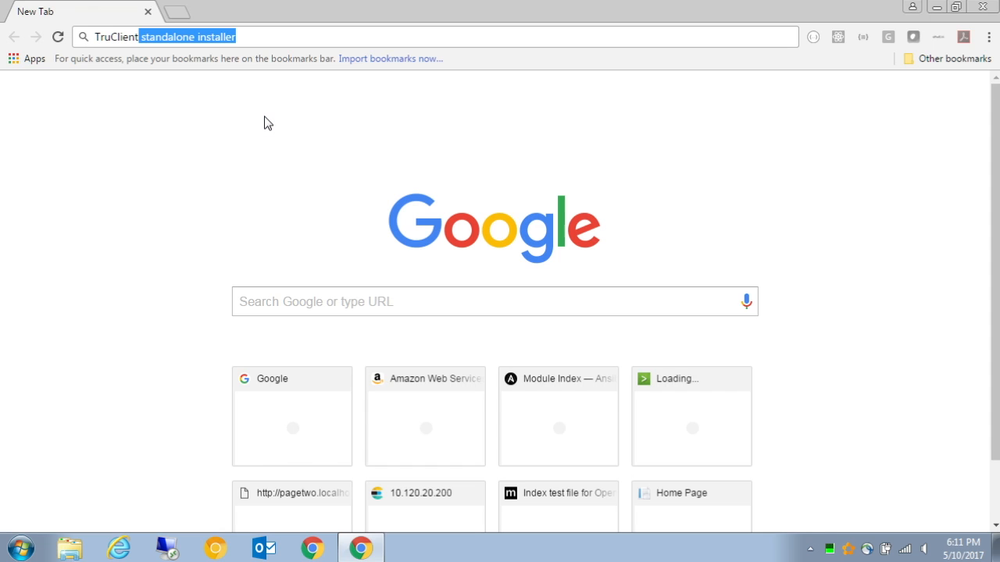
key(Return)
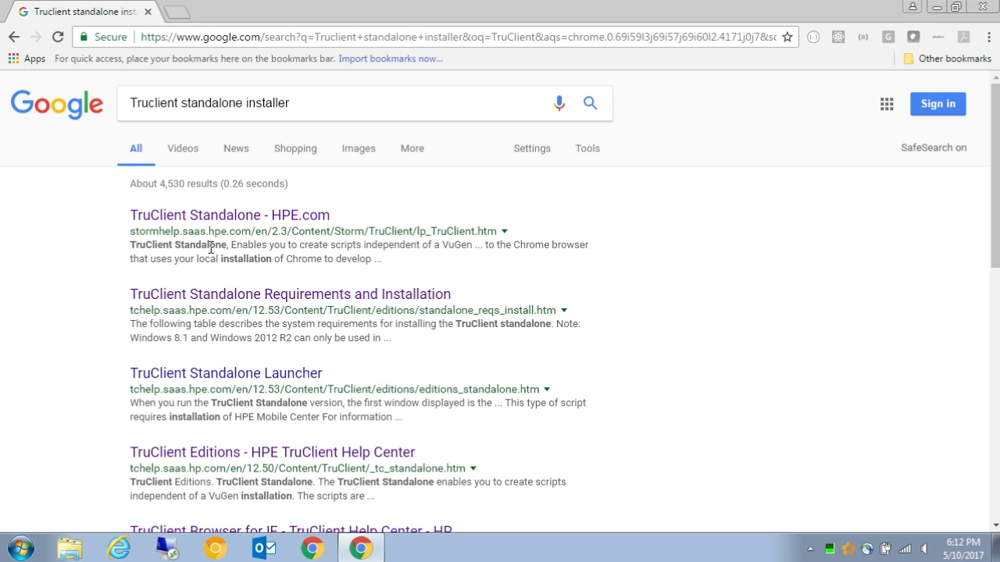
click(283, 218)
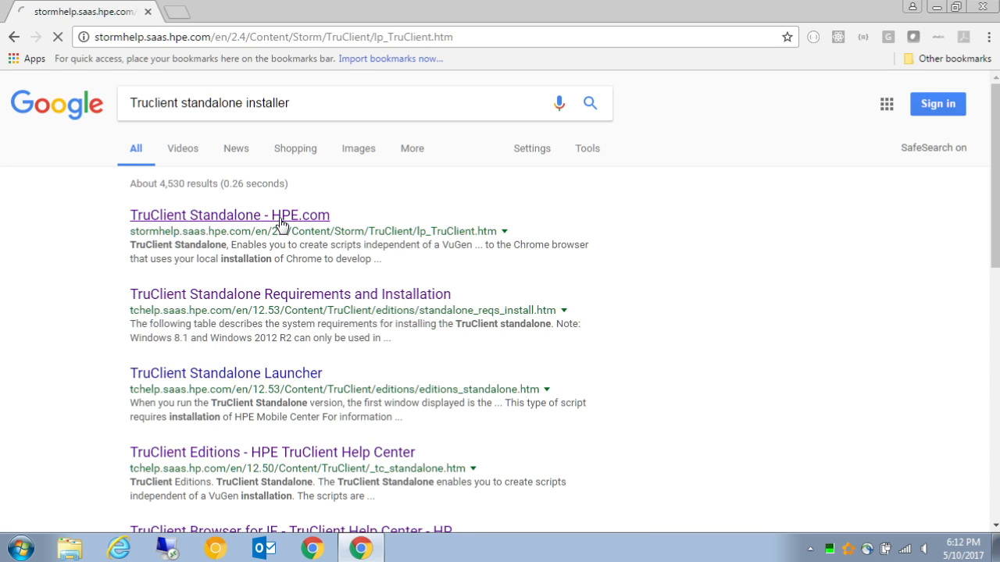
Follow the Download TruClient Standalone link and download the HPE TruClient 12.53 release from the AppDelivery Marketplace.
scroll(602, 326, down, 15)
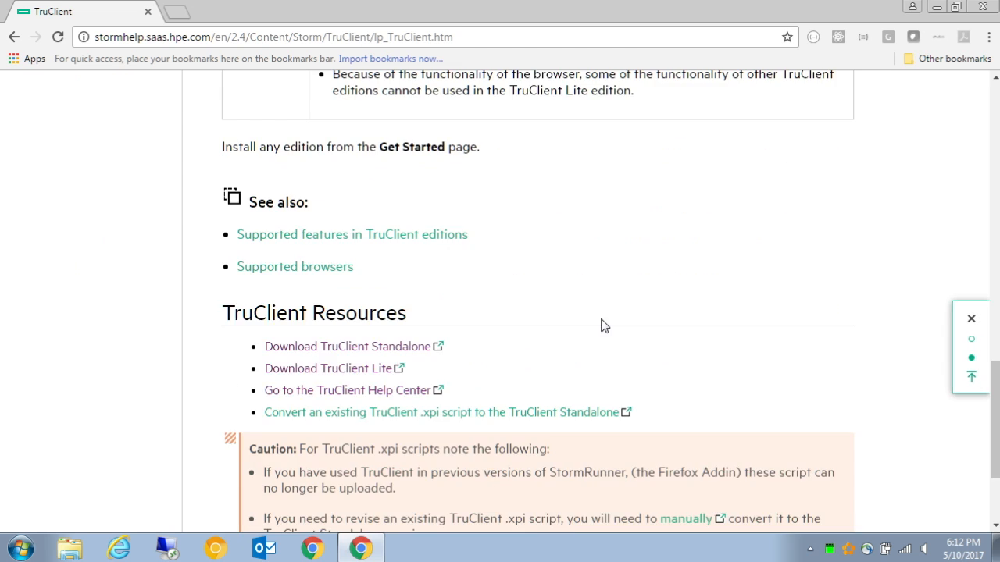
click(398, 347)
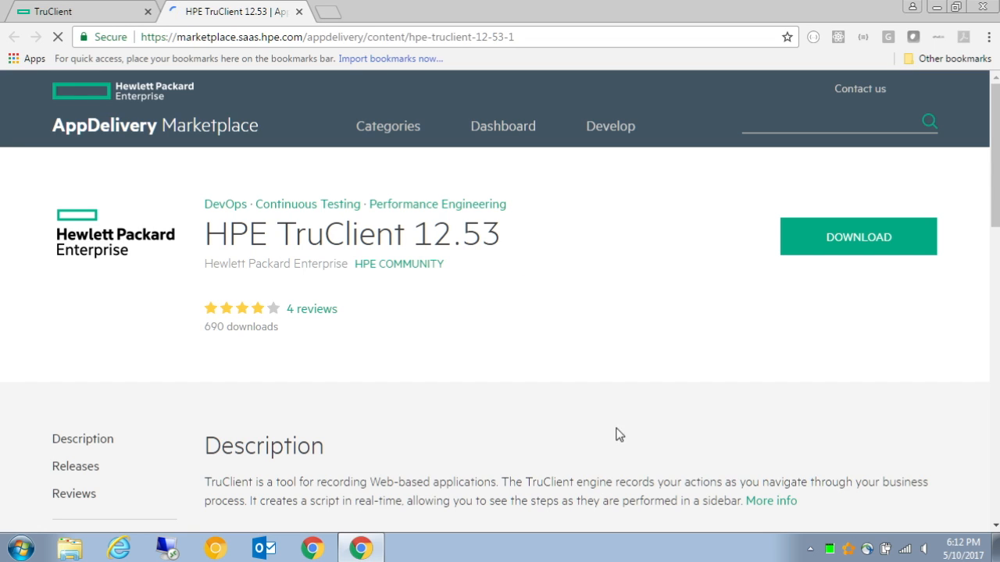
scroll(519, 286, down, 4)
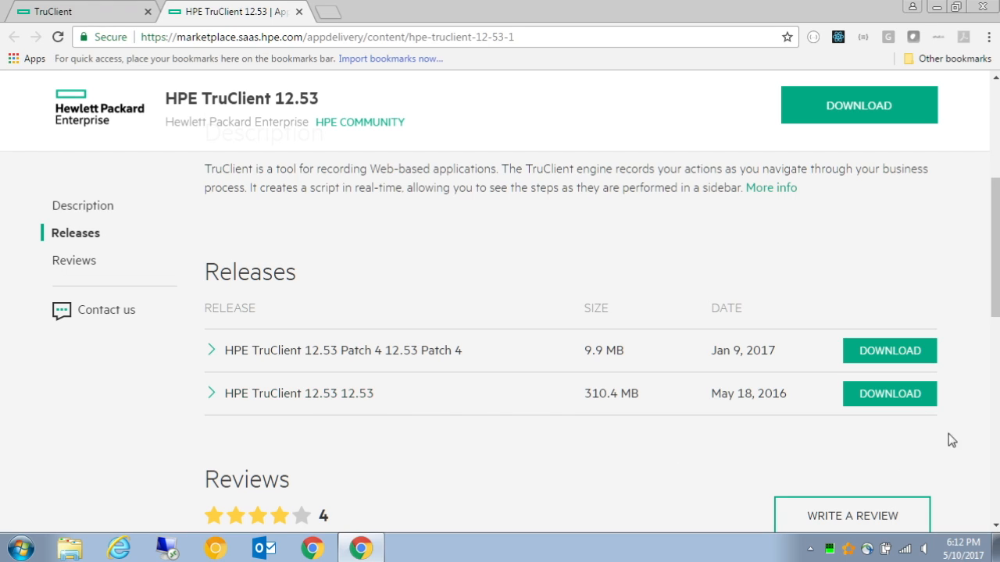
click(886, 398)
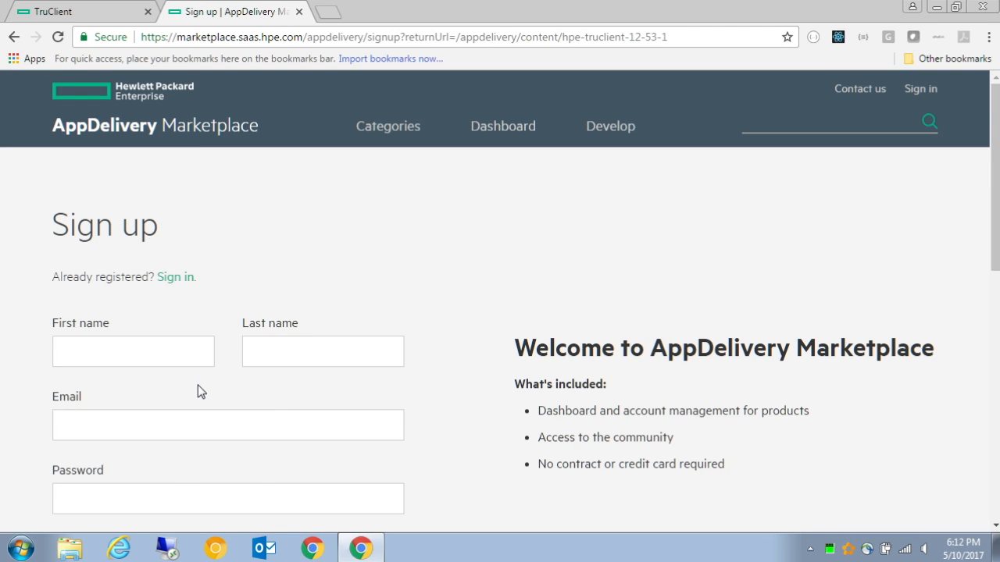
scroll(301, 337, down, 2)
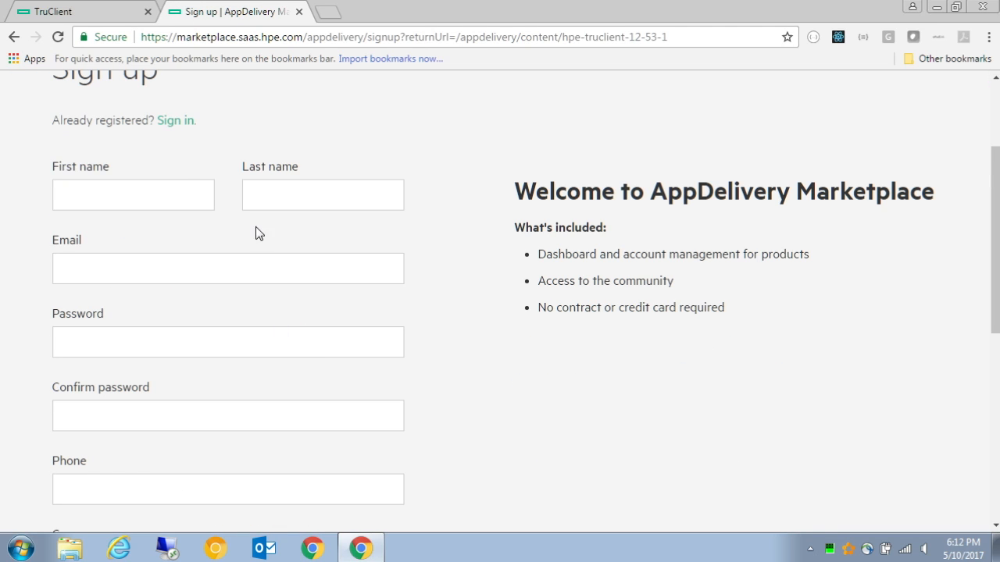
scroll(344, 344, up, 2)
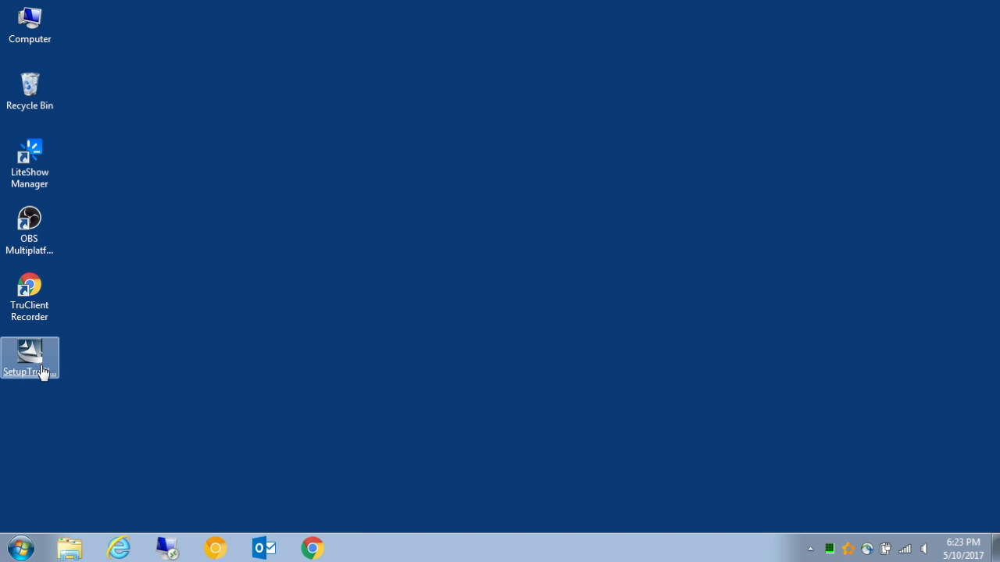
Run SetupTruClient.exe from the desktop and set the installer's save folder to C:\Program Files.
click(42, 372)
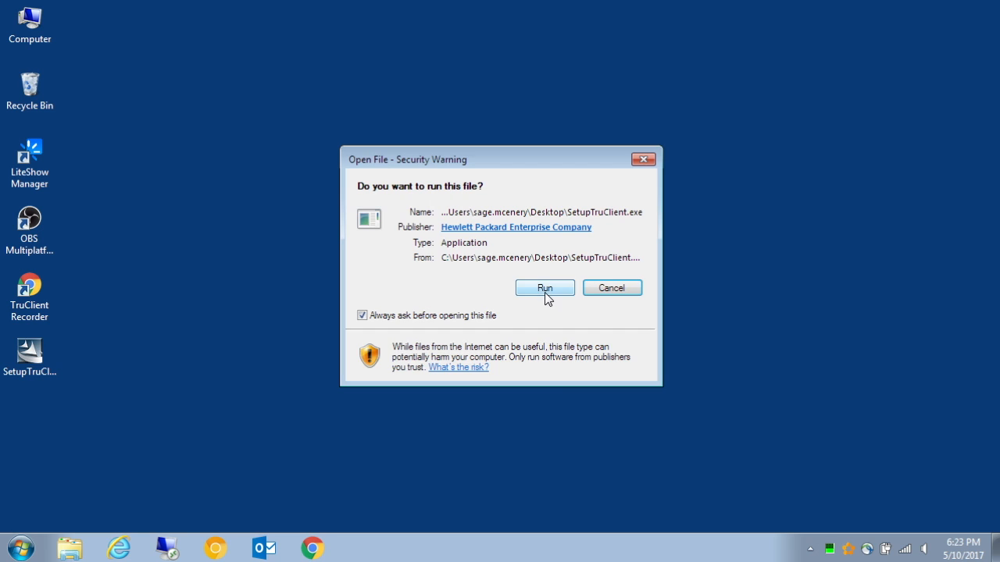
click(544, 288)
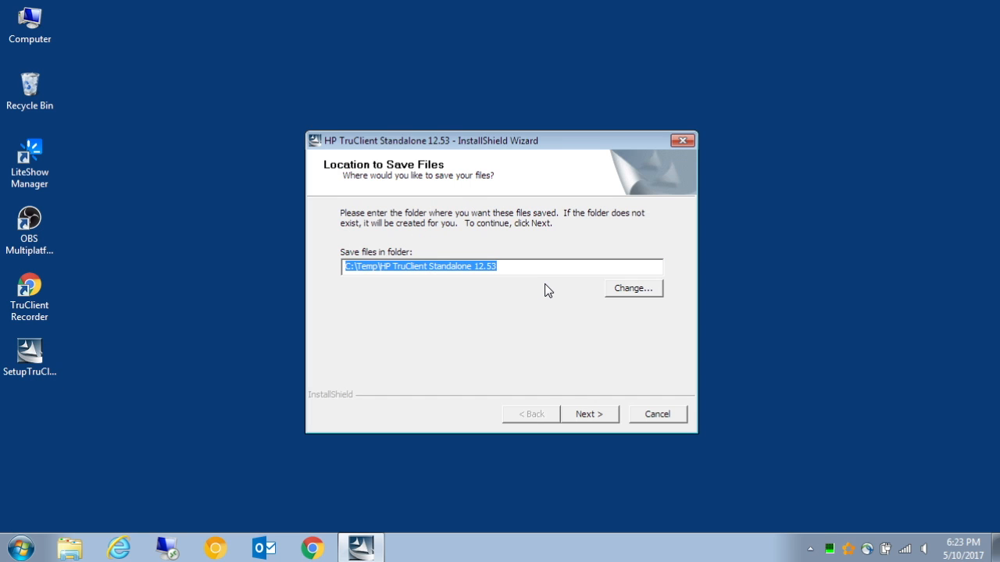
drag(512, 267, 319, 254)
click(628, 290)
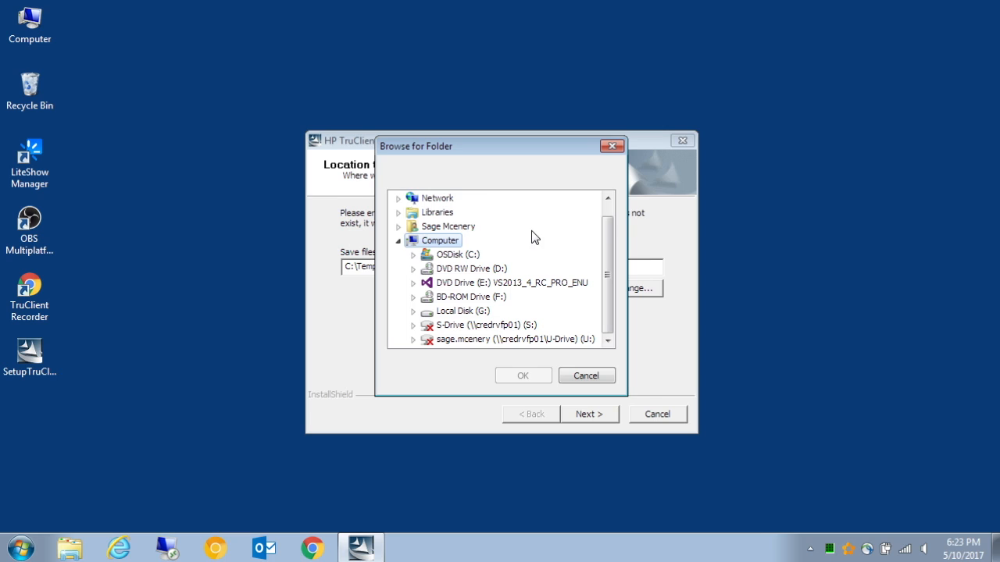
click(435, 259)
double_click(464, 256)
scroll(510, 317, down, 1)
click(473, 297)
click(538, 377)
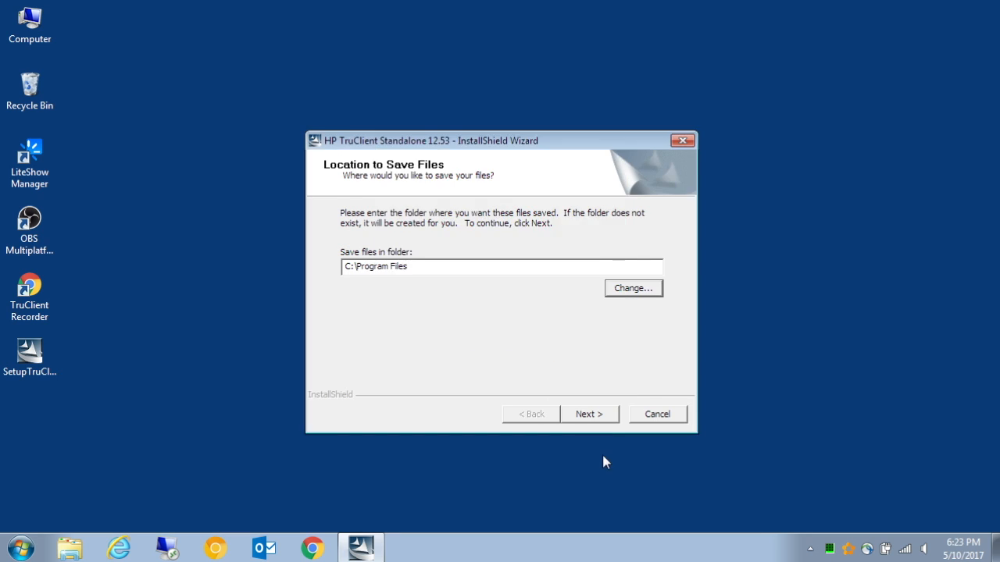
Continue the HP TruClient Standalone 12.53 setup and finish the wizard.
click(588, 414)
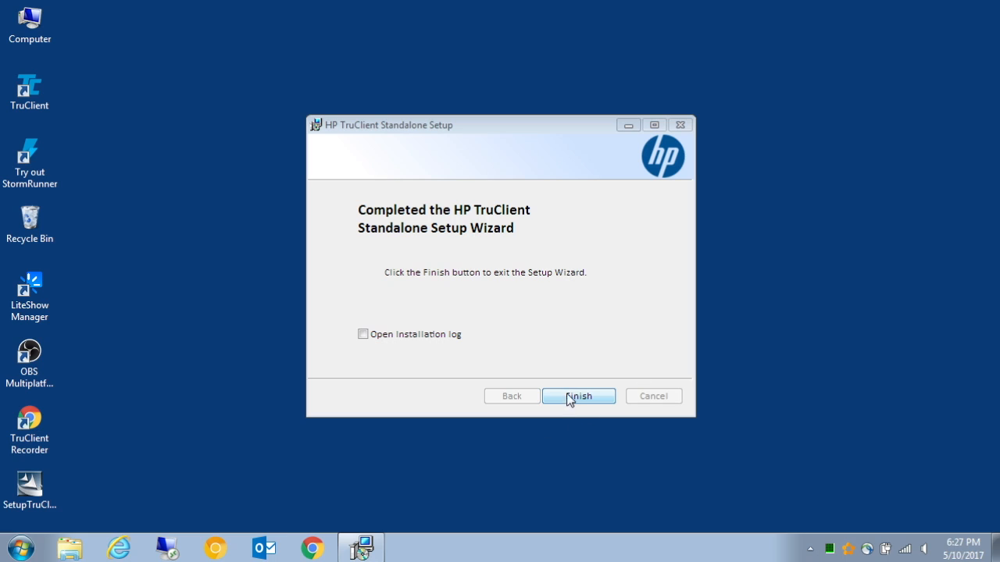
click(578, 397)
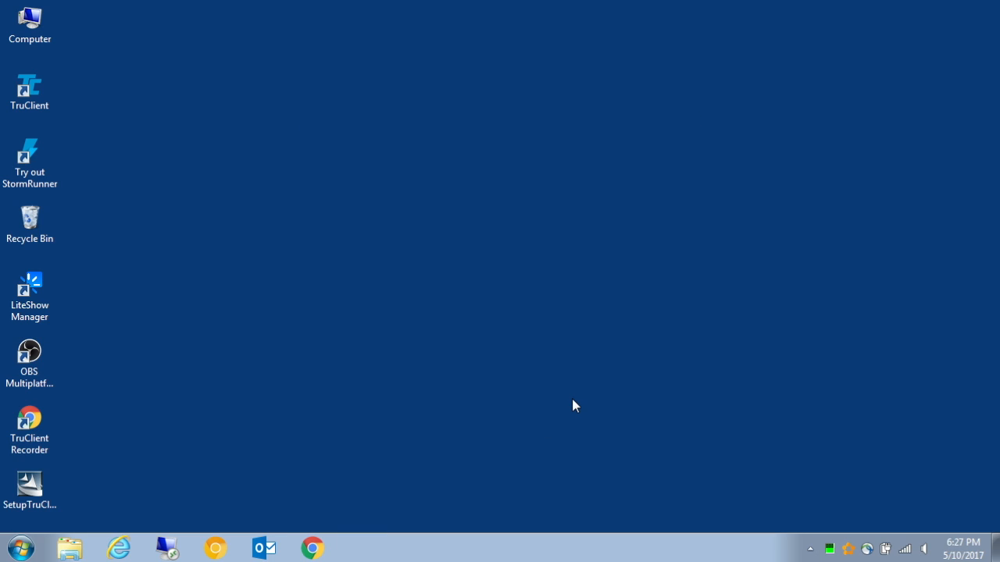